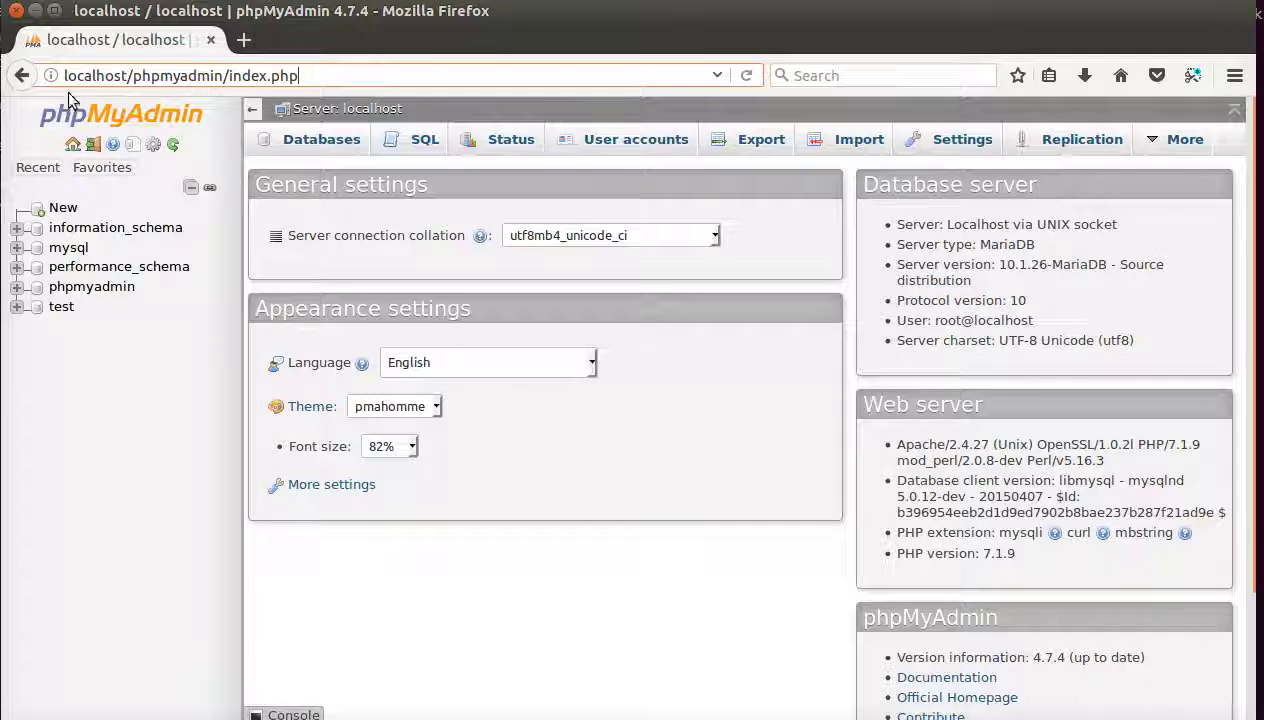
pyautogui.moveTo(65, 78); pyautogui.dragTo(305, 77)
pyautogui.click(134, 77)
pyautogui.click(227, 77)
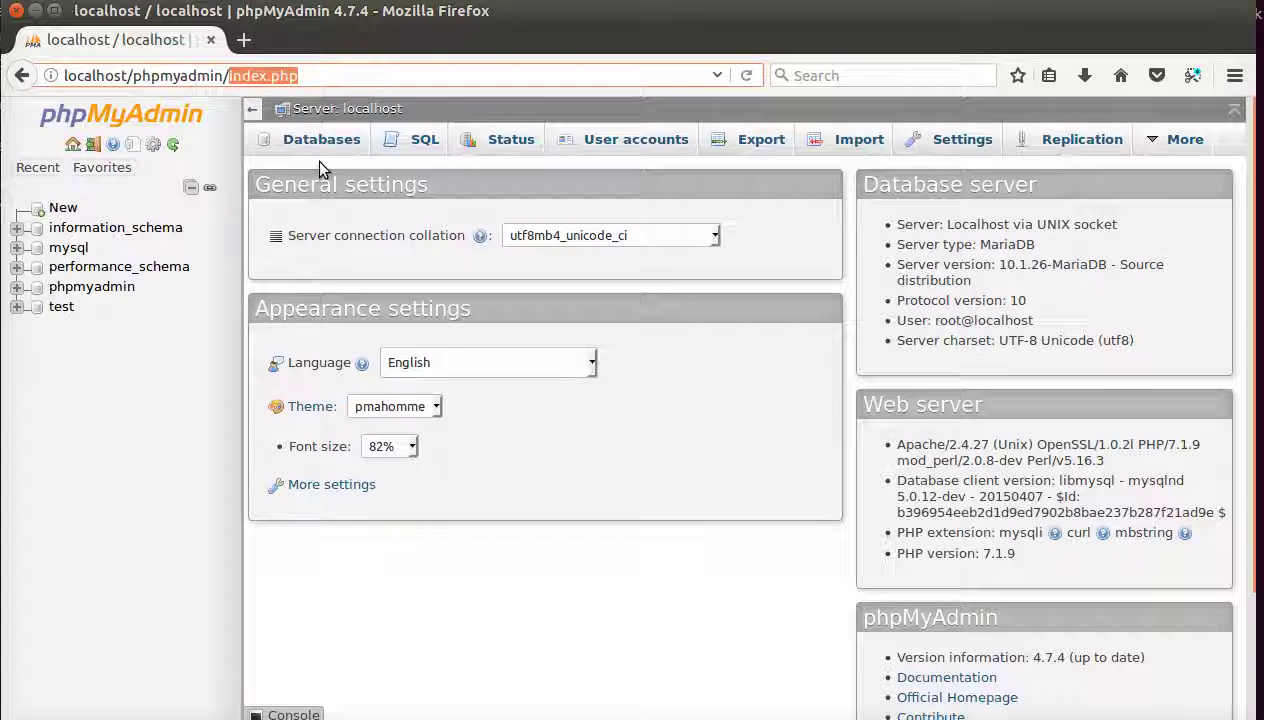
pyautogui.click(50, 75)
pyautogui.click(88, 80)
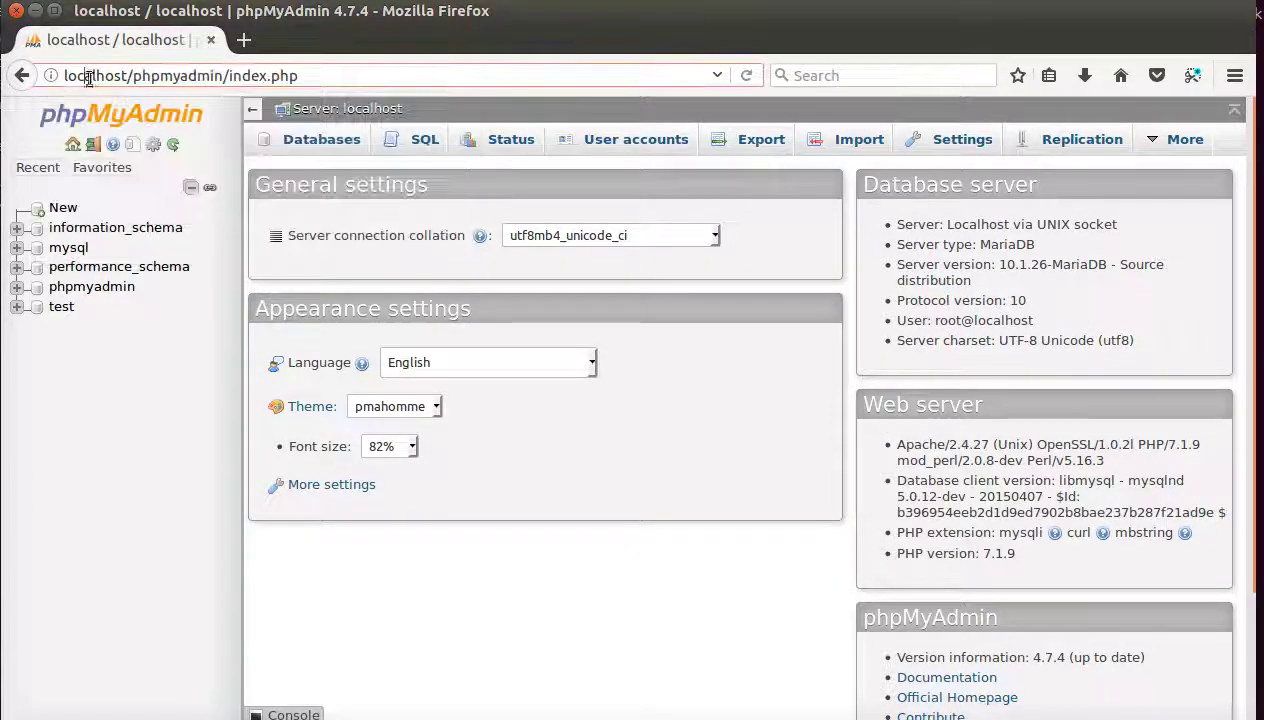
pyautogui.moveTo(60, 77); pyautogui.dragTo(297, 77)
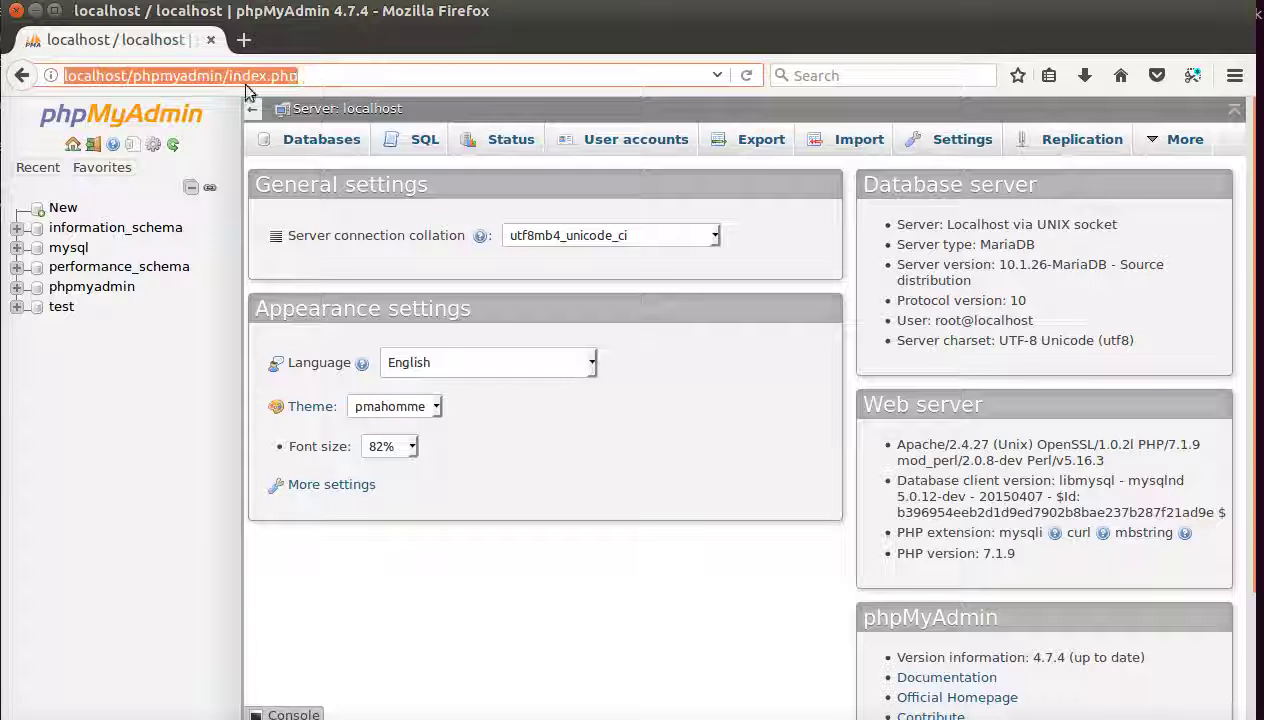
pyautogui.click(167, 78)
pyautogui.moveTo(131, 77); pyautogui.dragTo(318, 76)
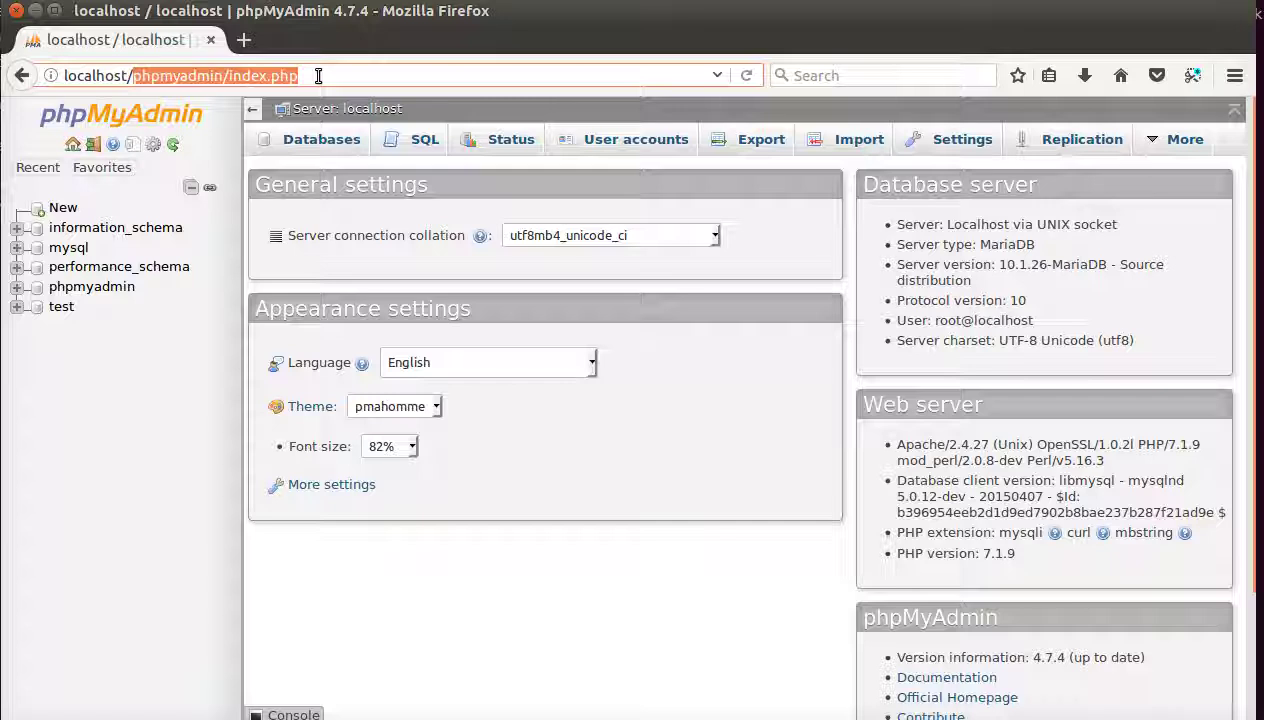
pyautogui.click(217, 412)
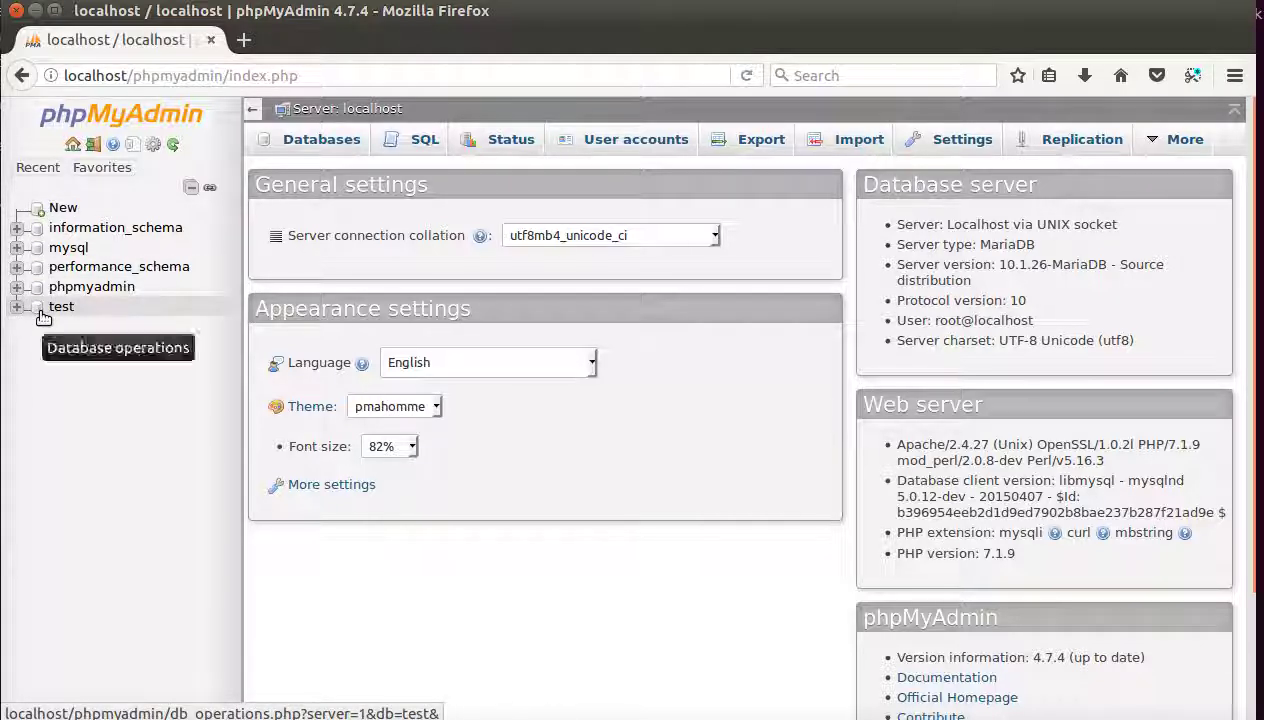
# - Create a new database named products, leaving its collation unspecified
pyautogui.click(38, 214)
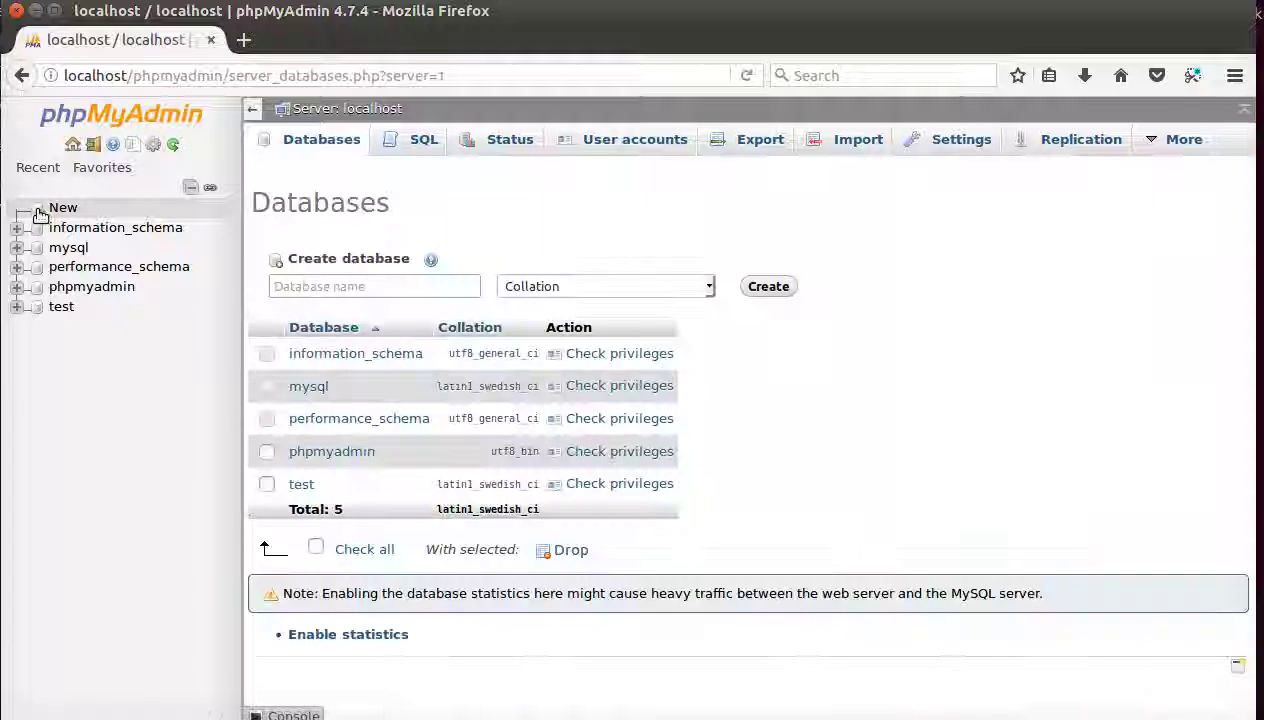
pyautogui.click(321, 287)
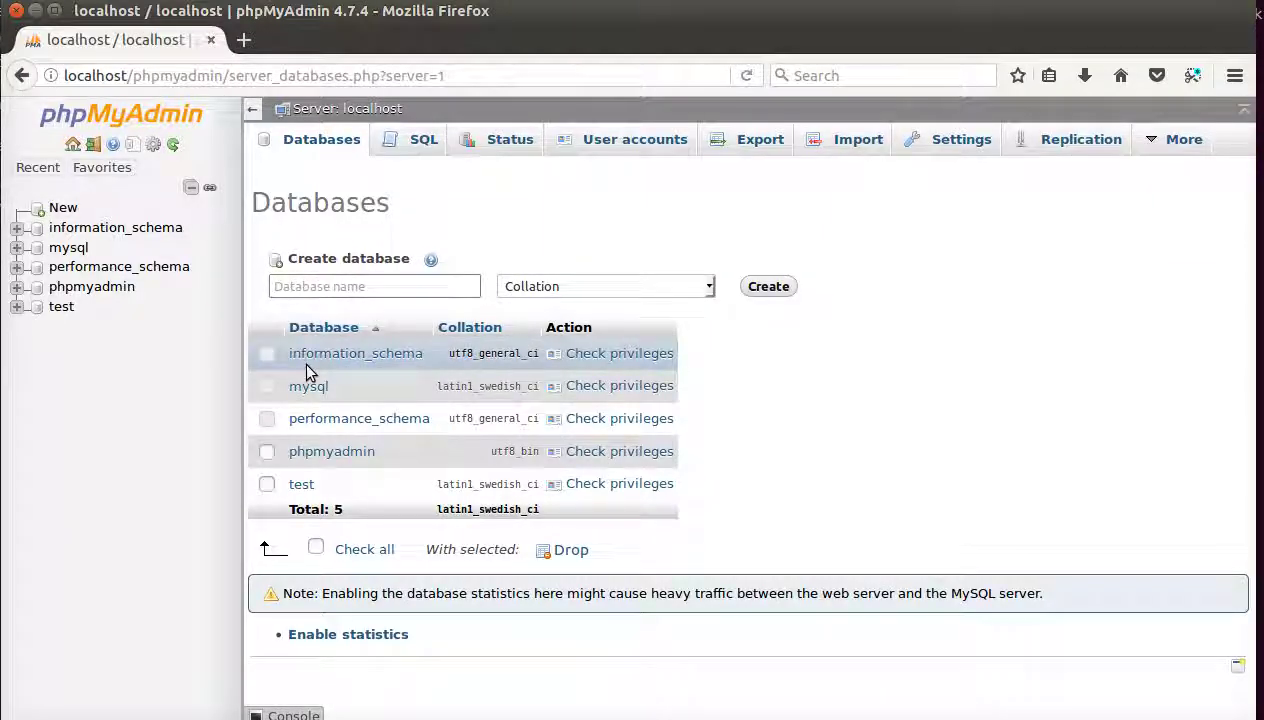
pyautogui.write('products')
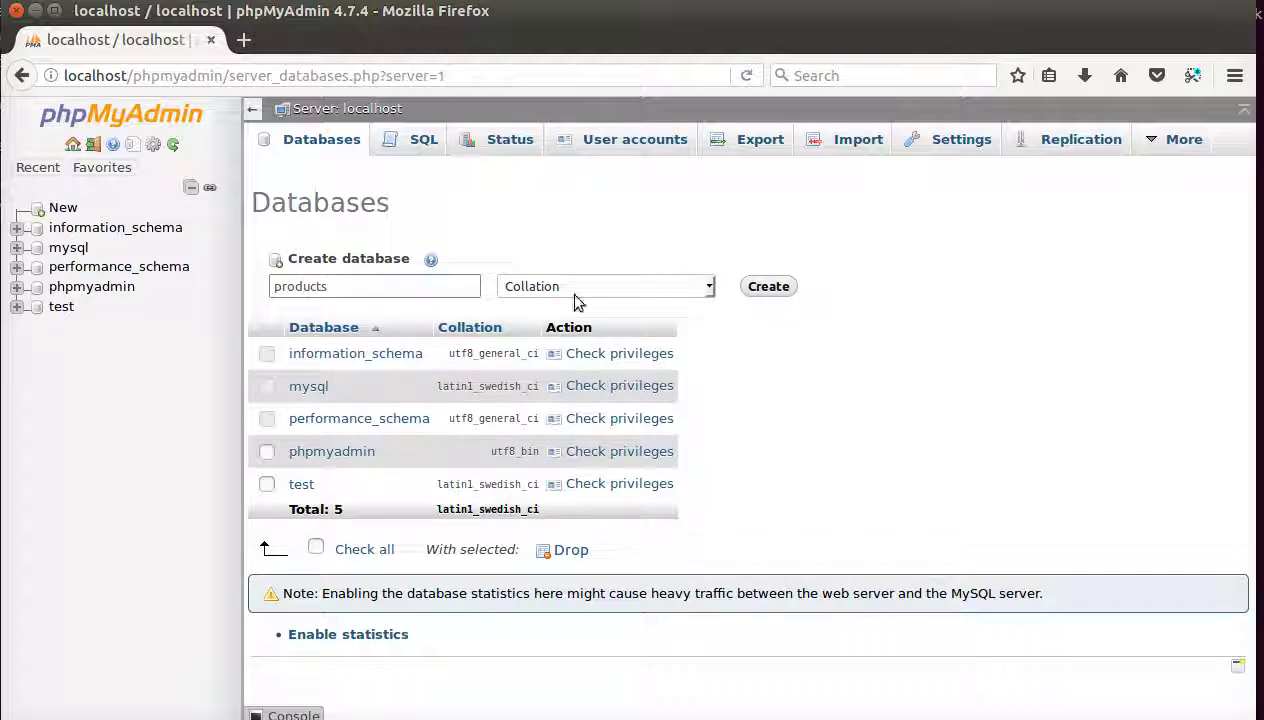
pyautogui.click(768, 287)
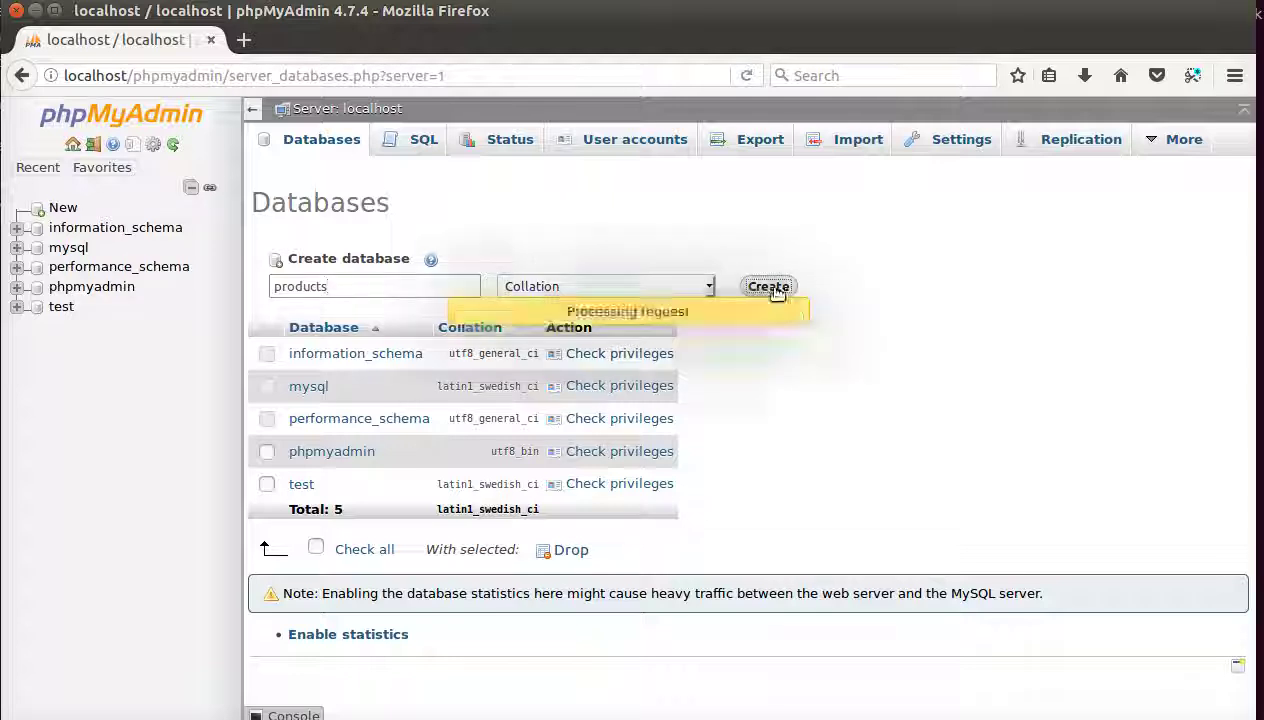
# - Start a new table named items with 4 columns in the products database
pyautogui.click(337, 288)
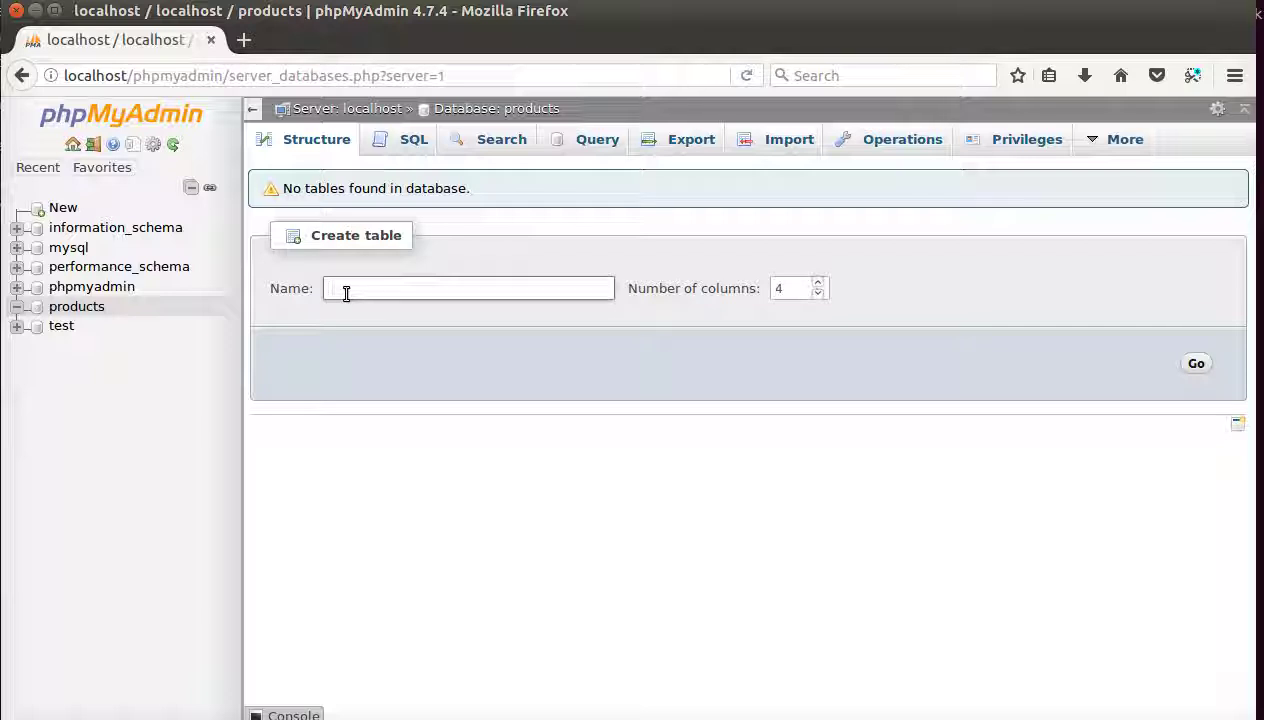
pyautogui.write('items')
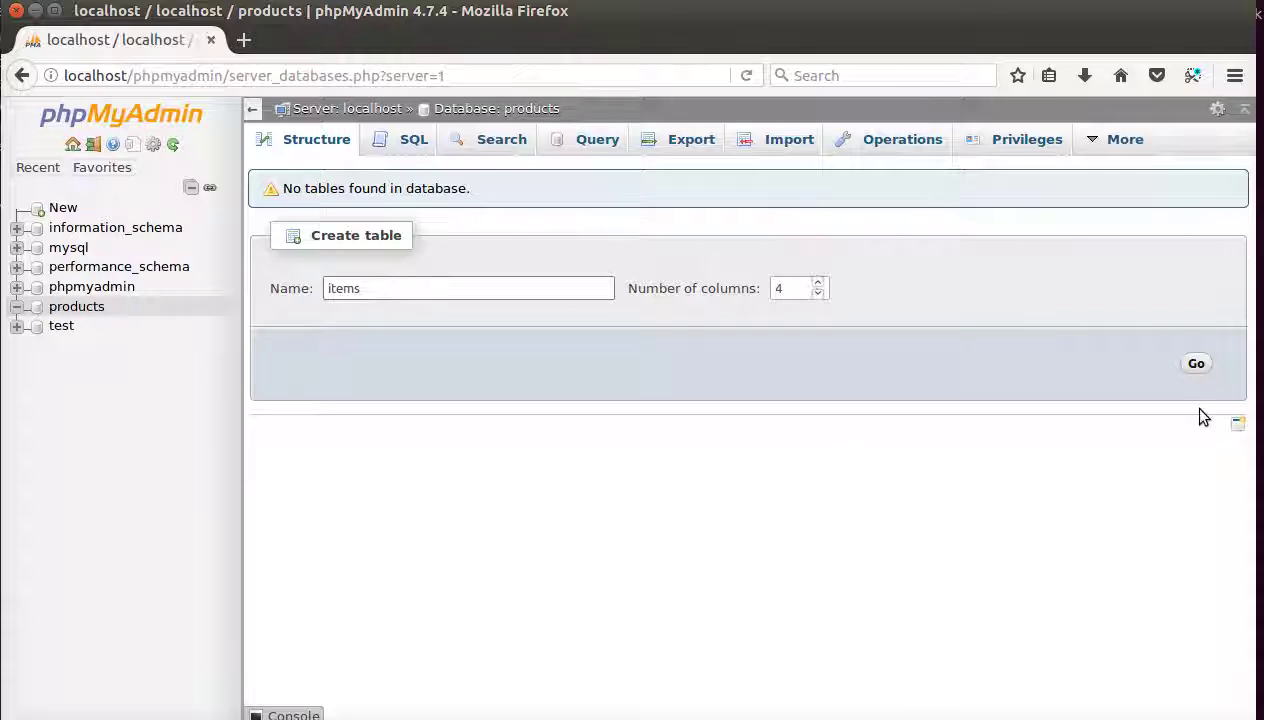
pyautogui.click(1195, 363)
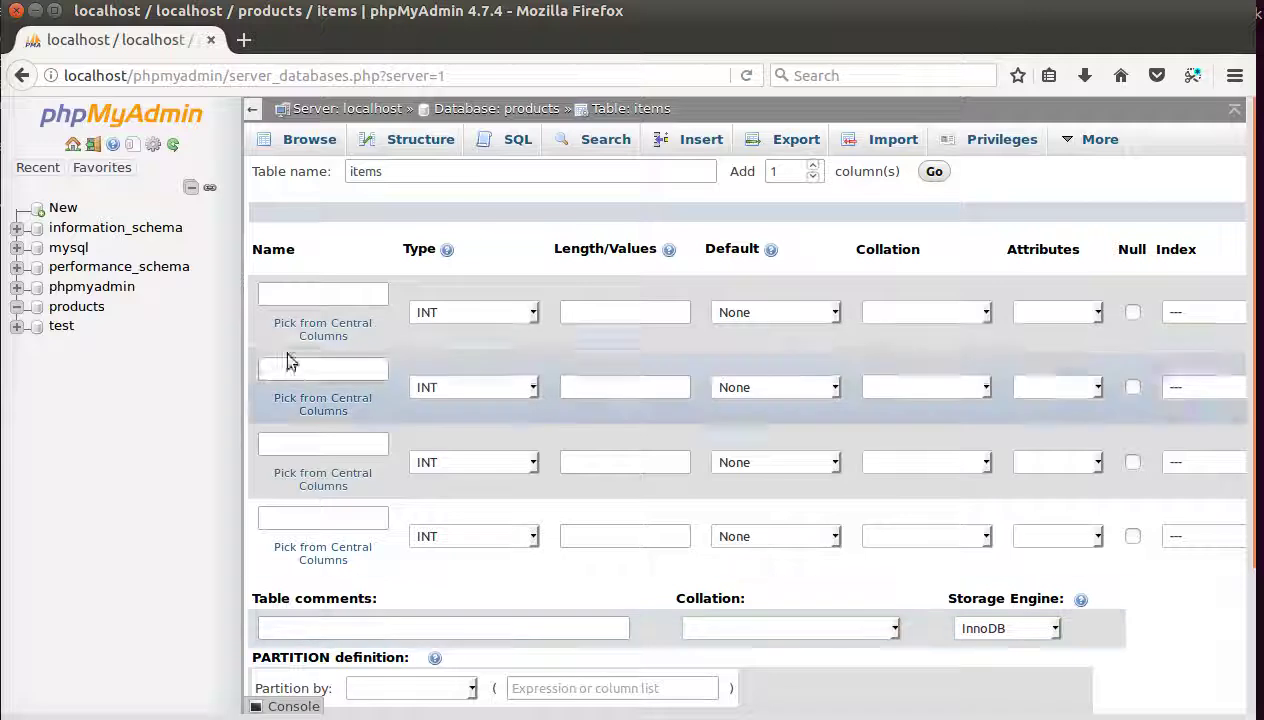
# - Define the first column of the items table as id with the SERIAL type
pyautogui.click(303, 293)
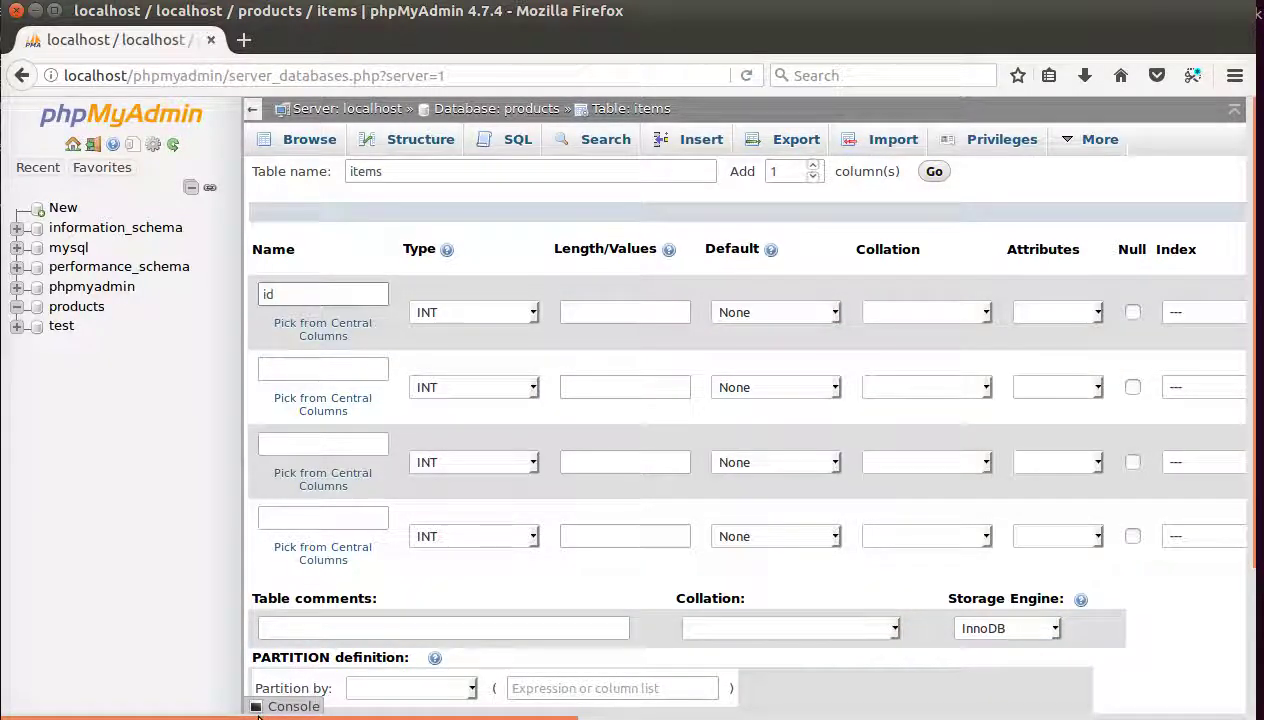
pyautogui.click(531, 312)
pyautogui.scroll(-5, 505, 475)
pyautogui.scroll(-2, 505, 475)
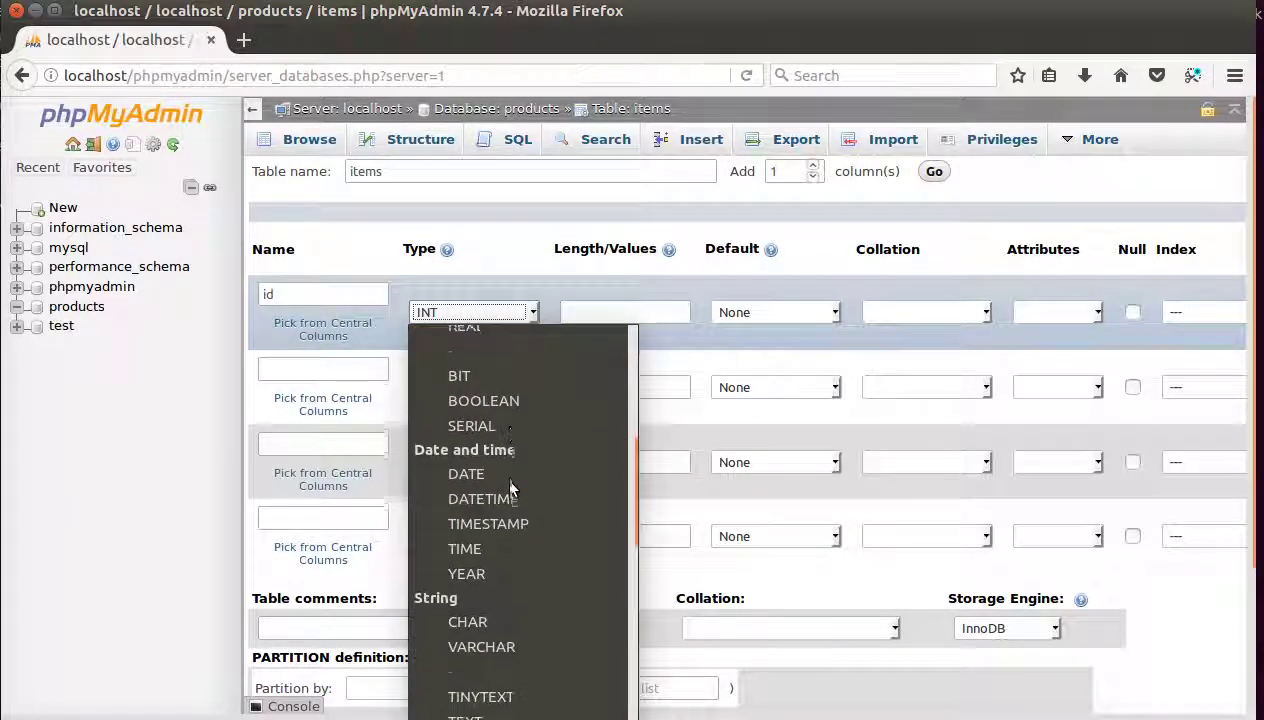
pyautogui.click(470, 378)
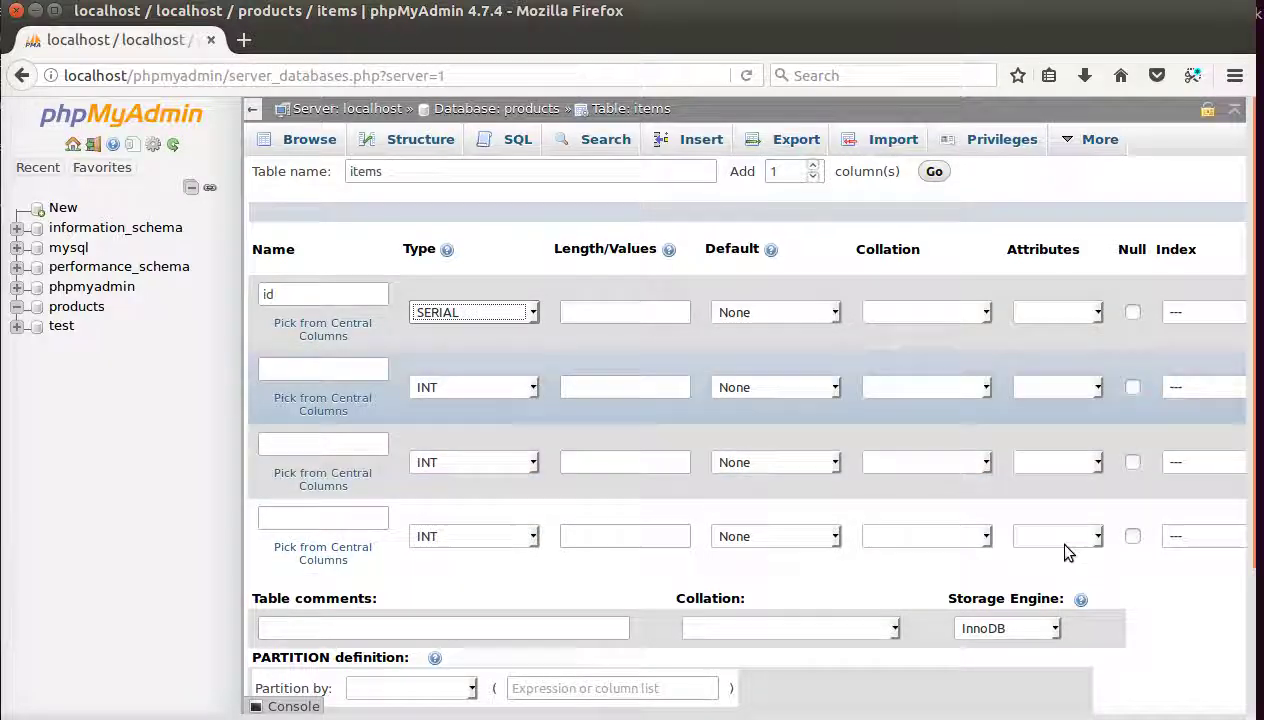
pyautogui.click(885, 577)
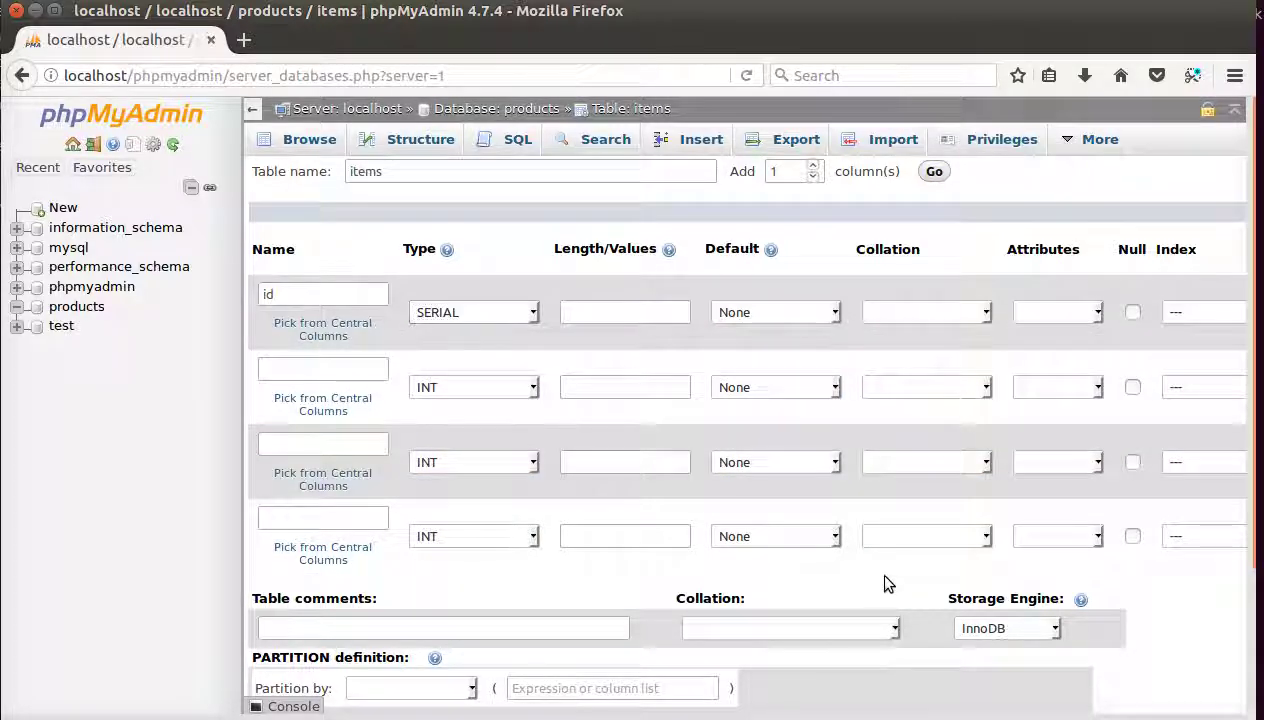
pyautogui.hscroll(8, 885, 578)
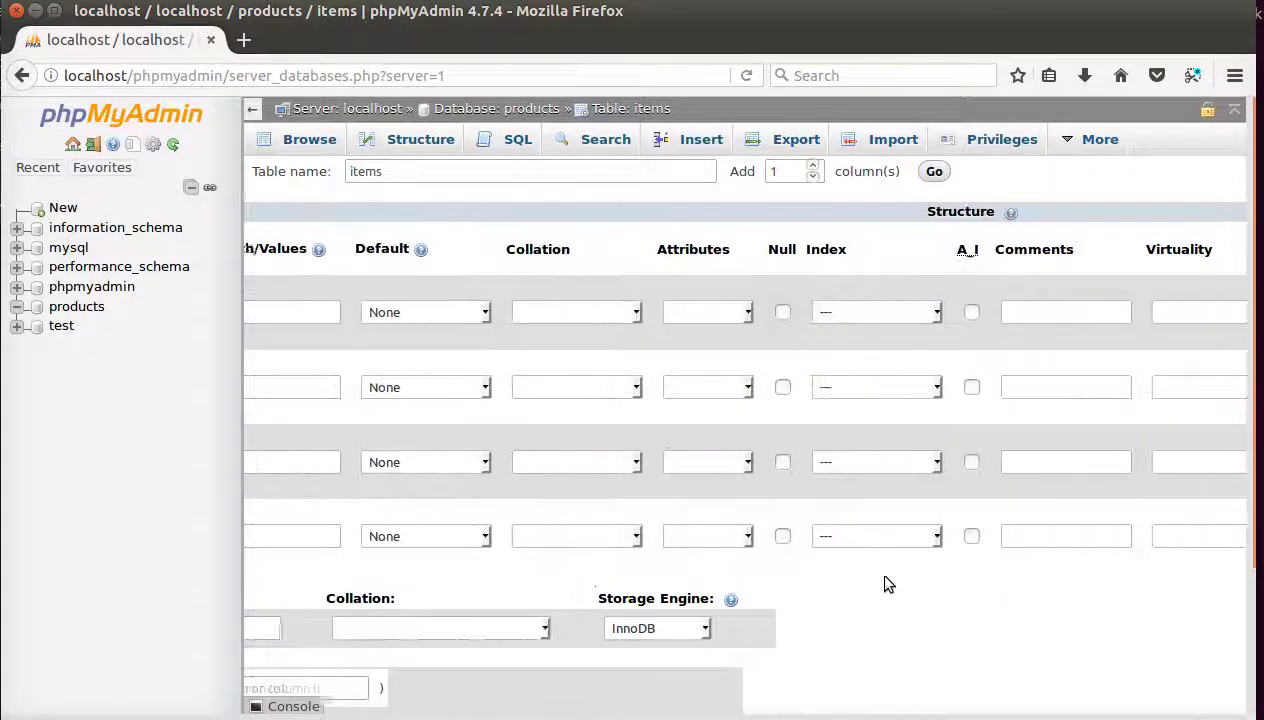
pyautogui.hscroll(10, 885, 577)
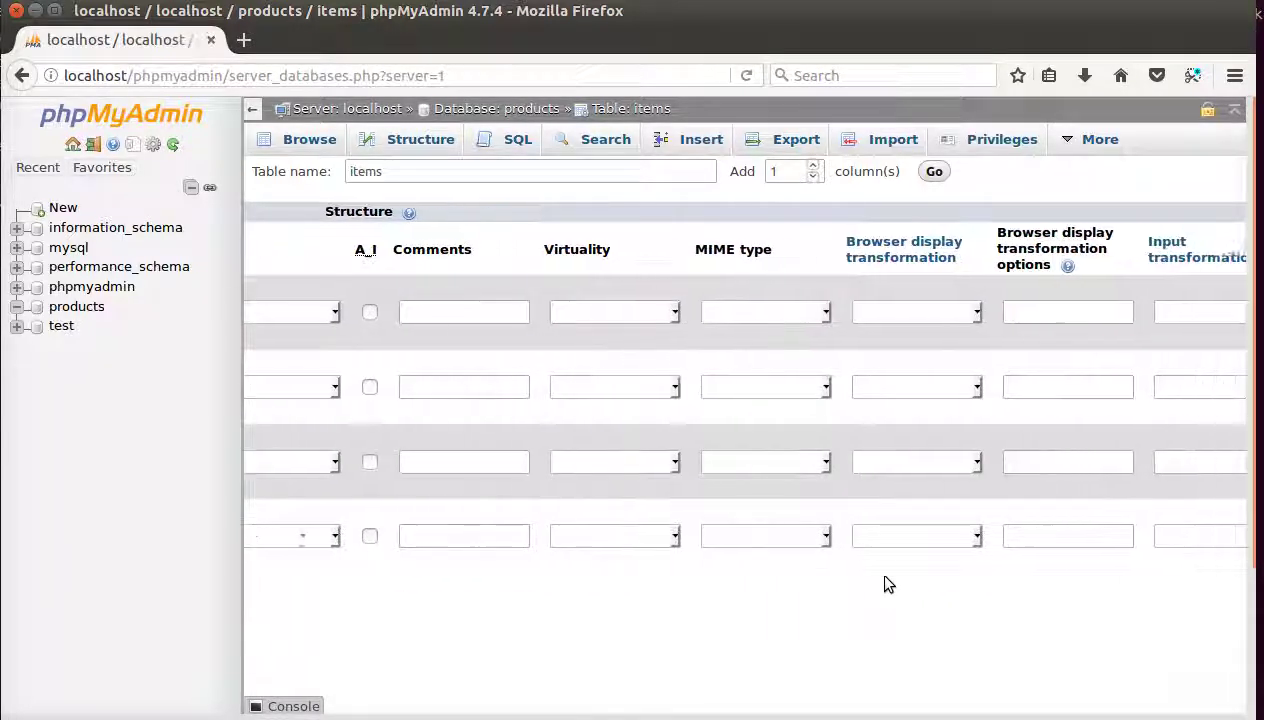
pyautogui.hscroll(5, 885, 584)
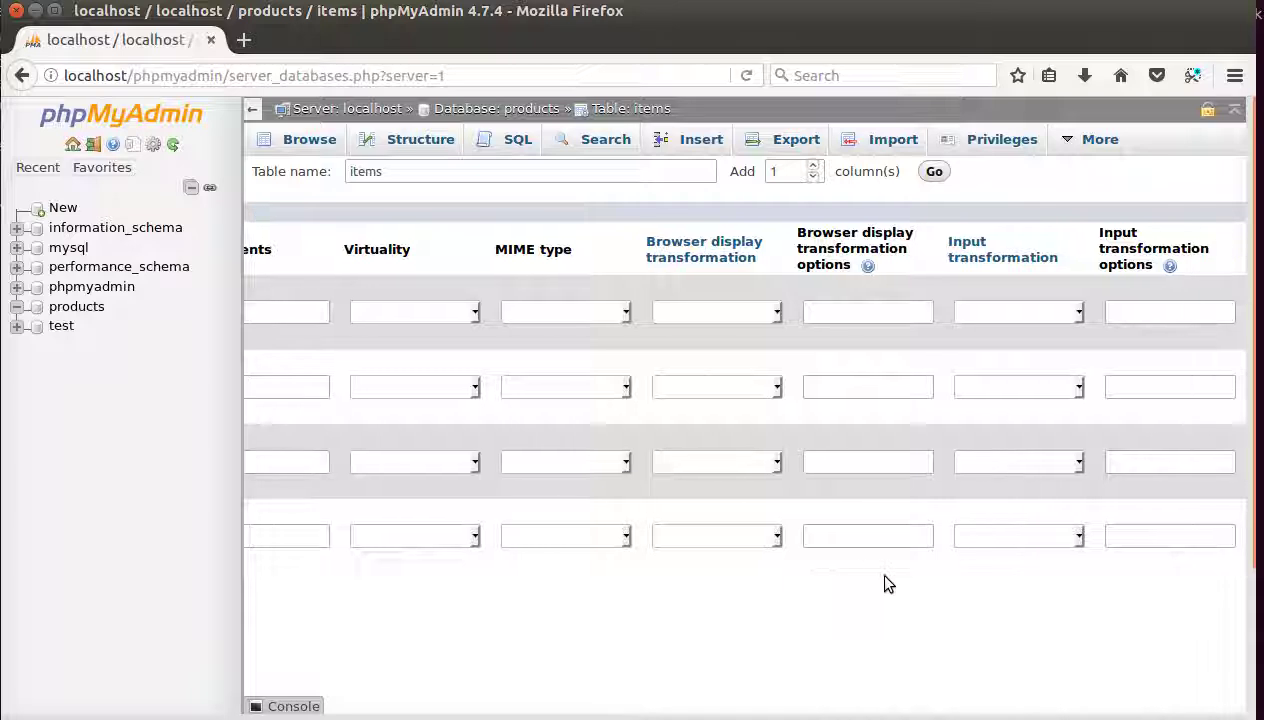
pyautogui.hscroll(-15, 885, 584)
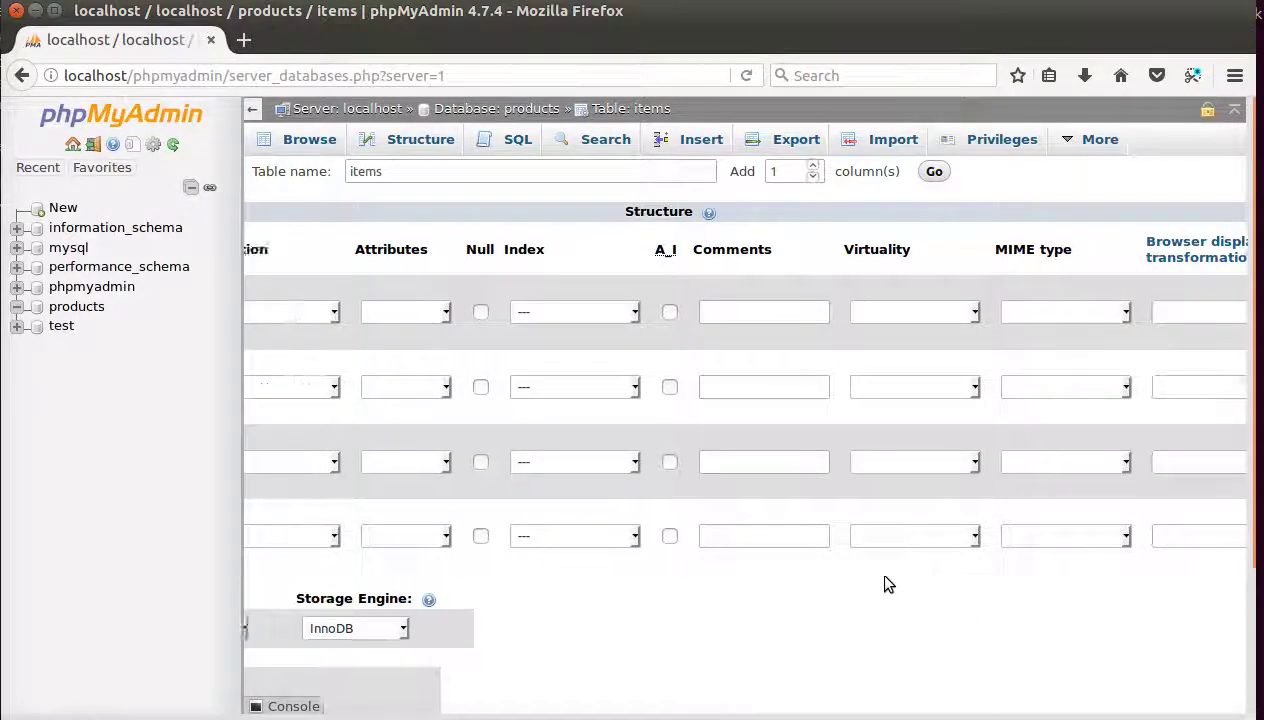
pyautogui.hscroll(-5, 885, 584)
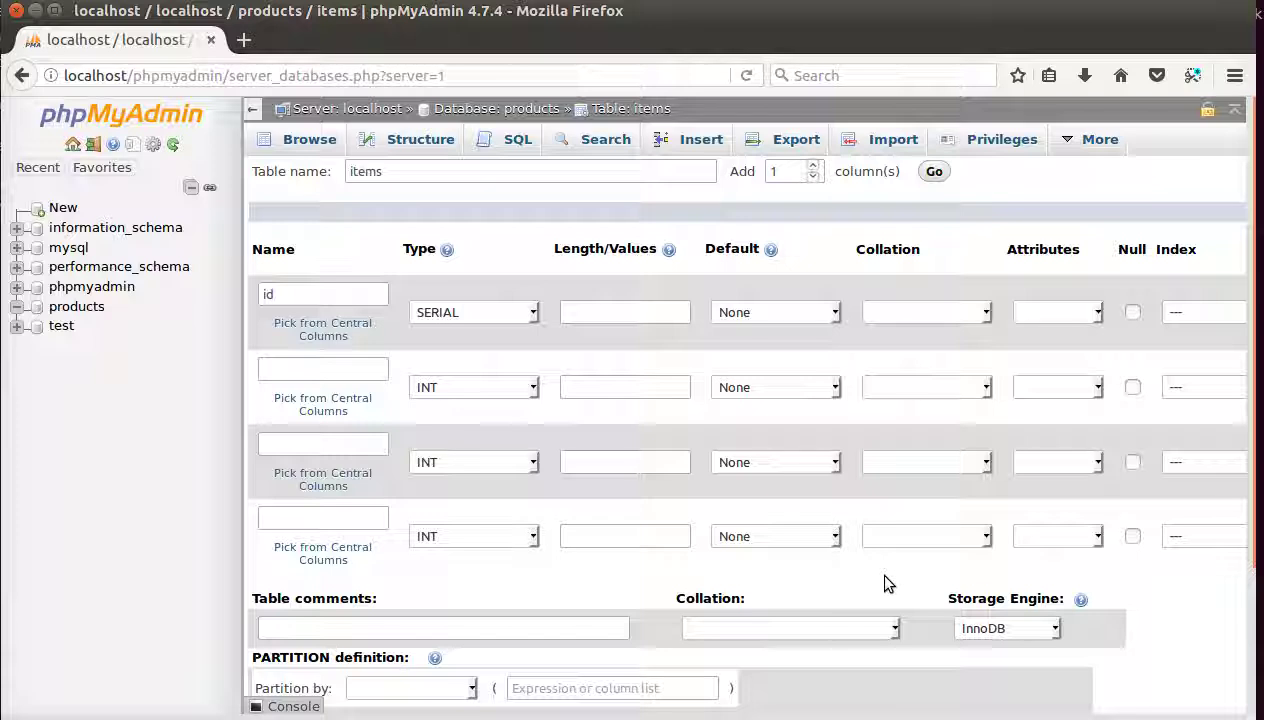
# - Define the second column as name with type VARCHAR, length 256 and default None
pyautogui.click(374, 370)
pyautogui.write('name')
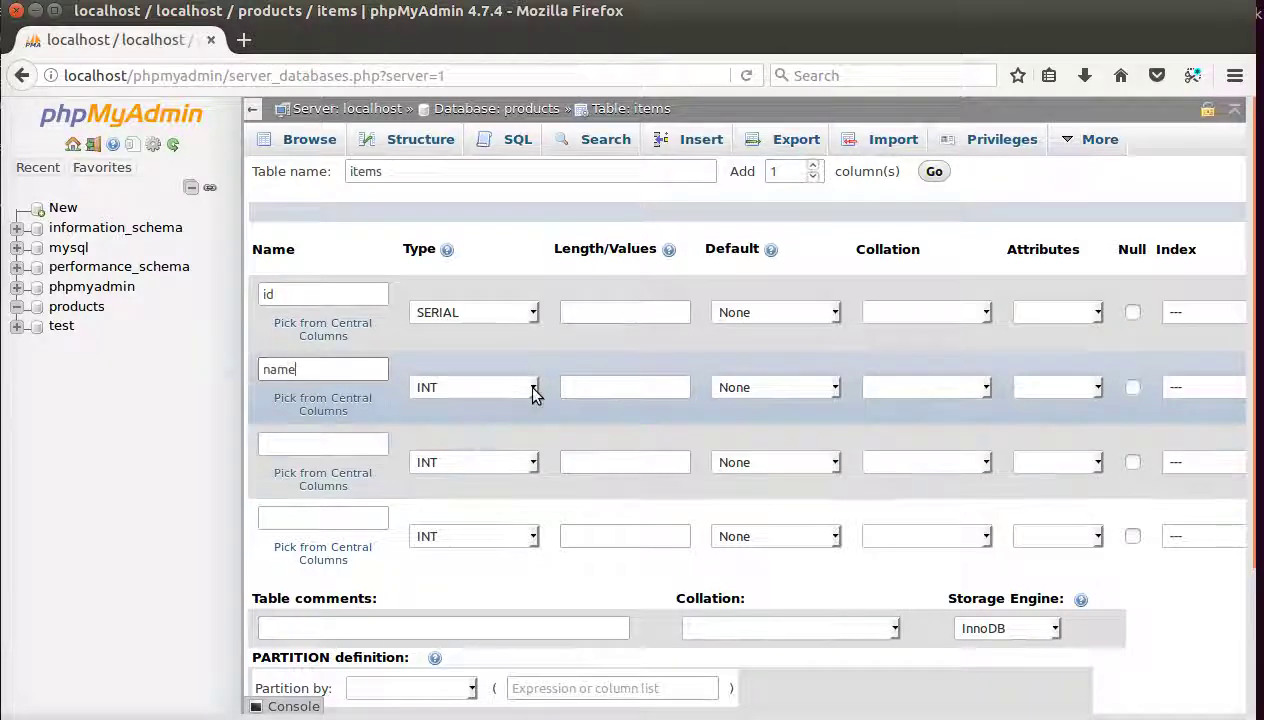
pyautogui.click(527, 387)
pyautogui.click(508, 432)
pyautogui.click(568, 387)
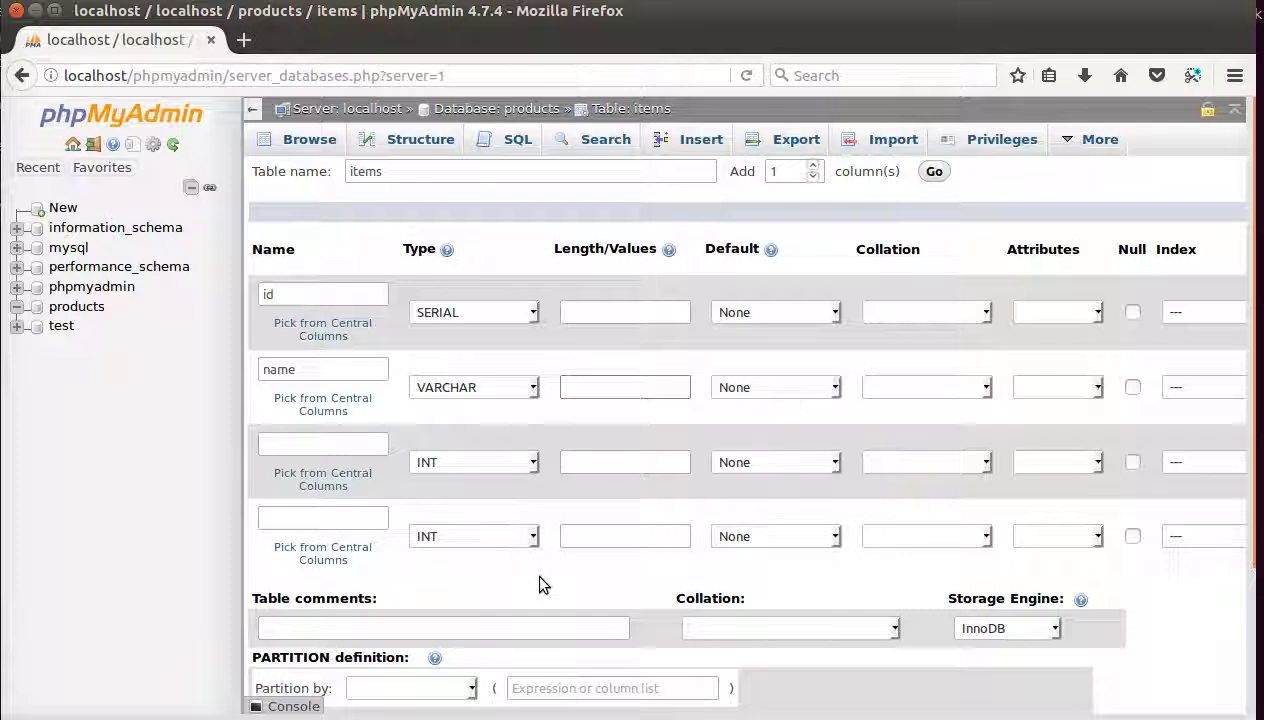
pyautogui.write('256')
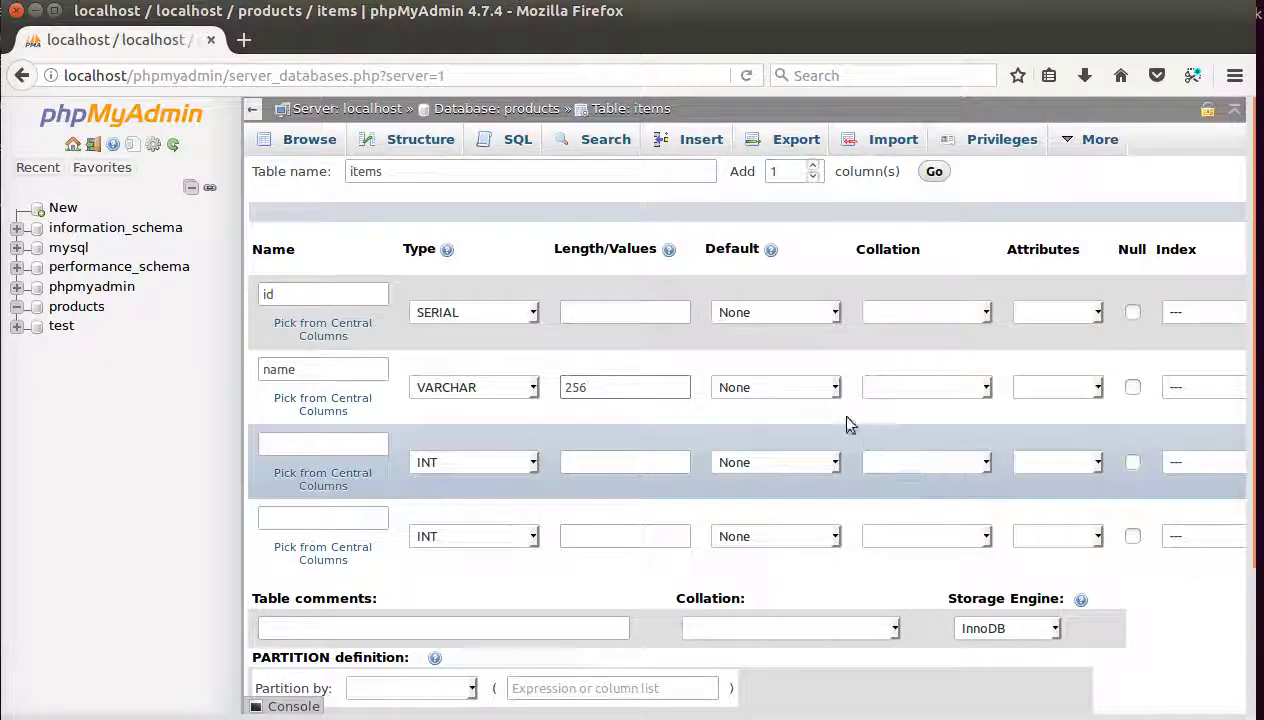
pyautogui.click(836, 387)
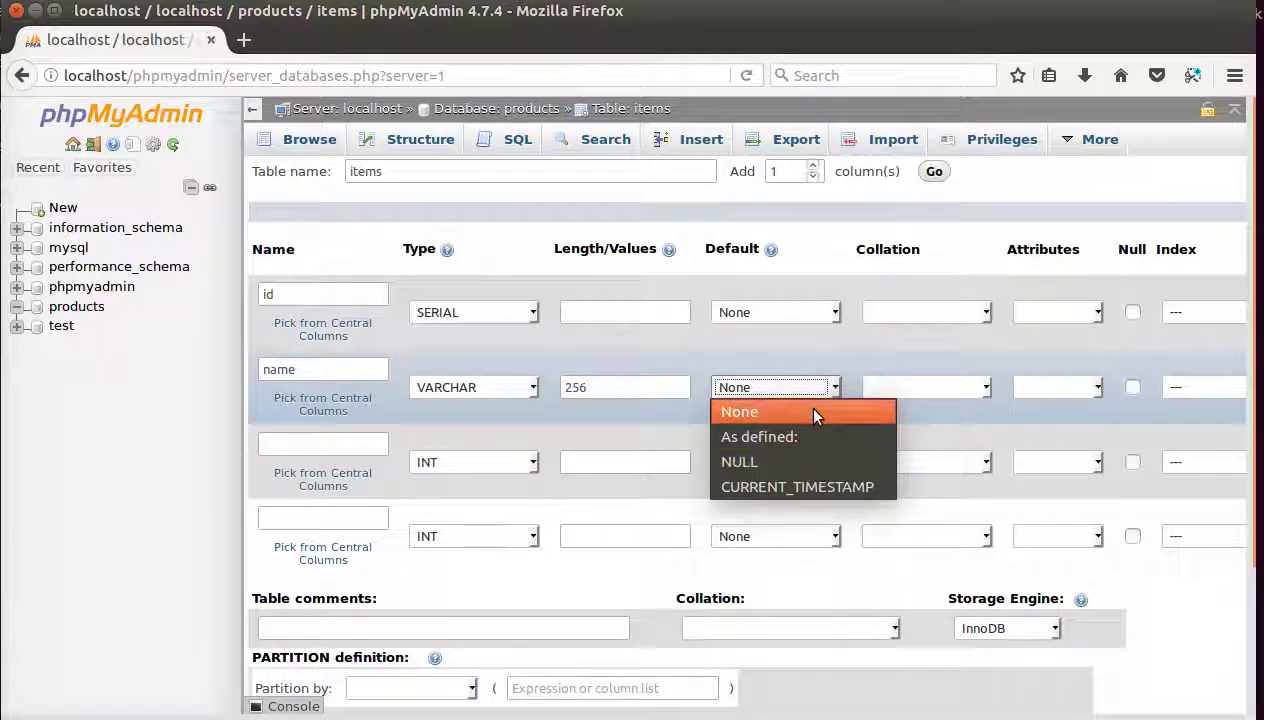
pyautogui.click(805, 411)
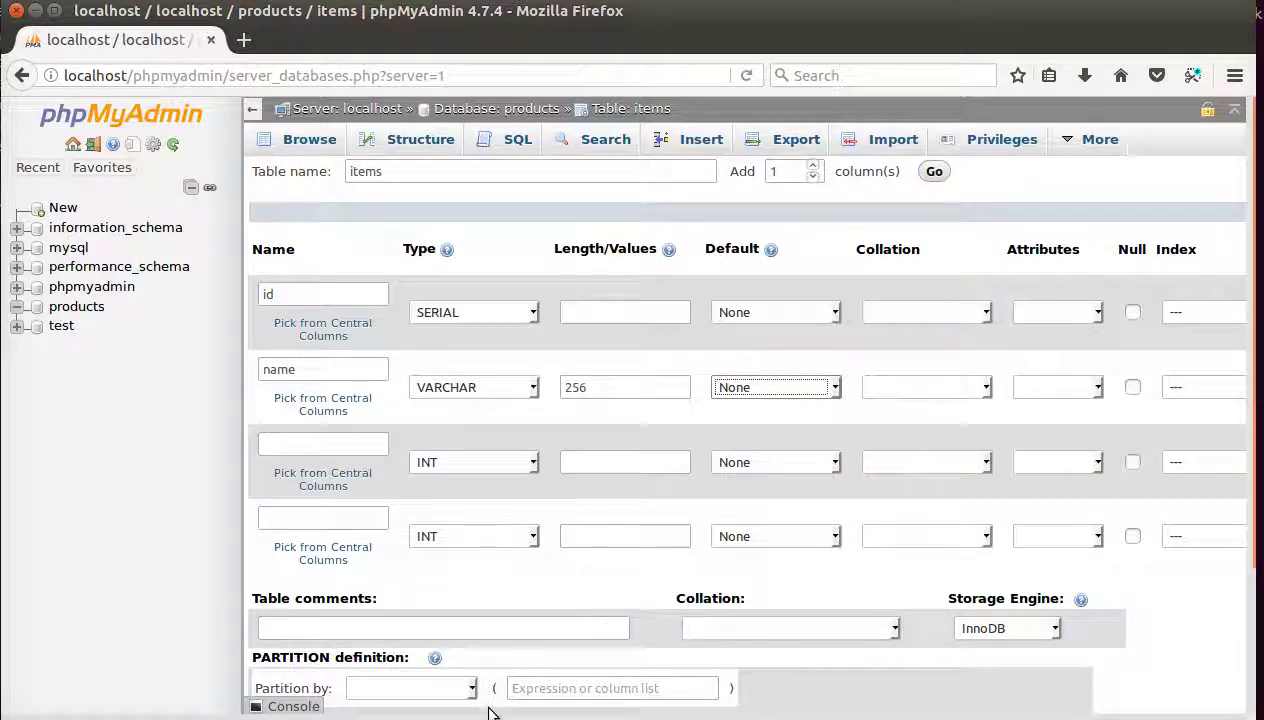
# - Examine the remaining column settings of the items table, including the attribute and collation choices for the name column
pyautogui.scroll(-2, 395, 706)
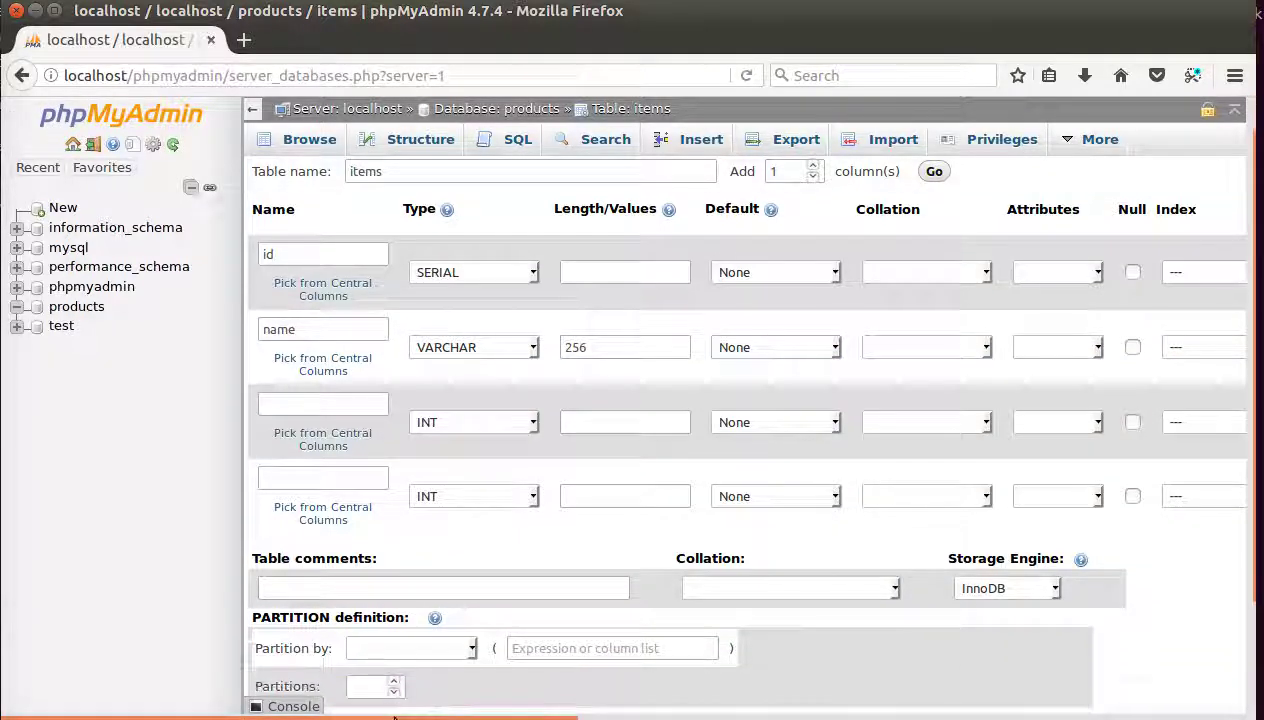
pyautogui.moveTo(395, 716); pyautogui.dragTo(1069, 716)
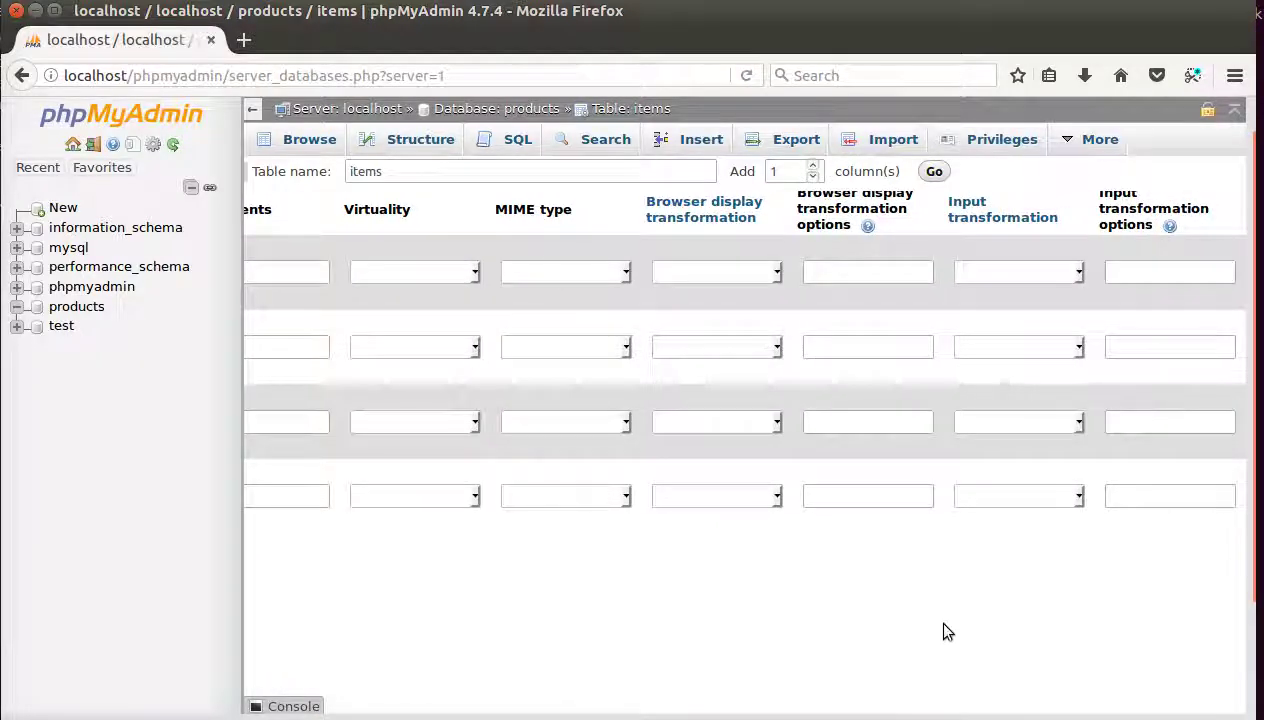
pyautogui.scroll(1, 931, 615)
pyautogui.hscroll(-8, 939, 716)
pyautogui.hscroll(-10, 939, 716)
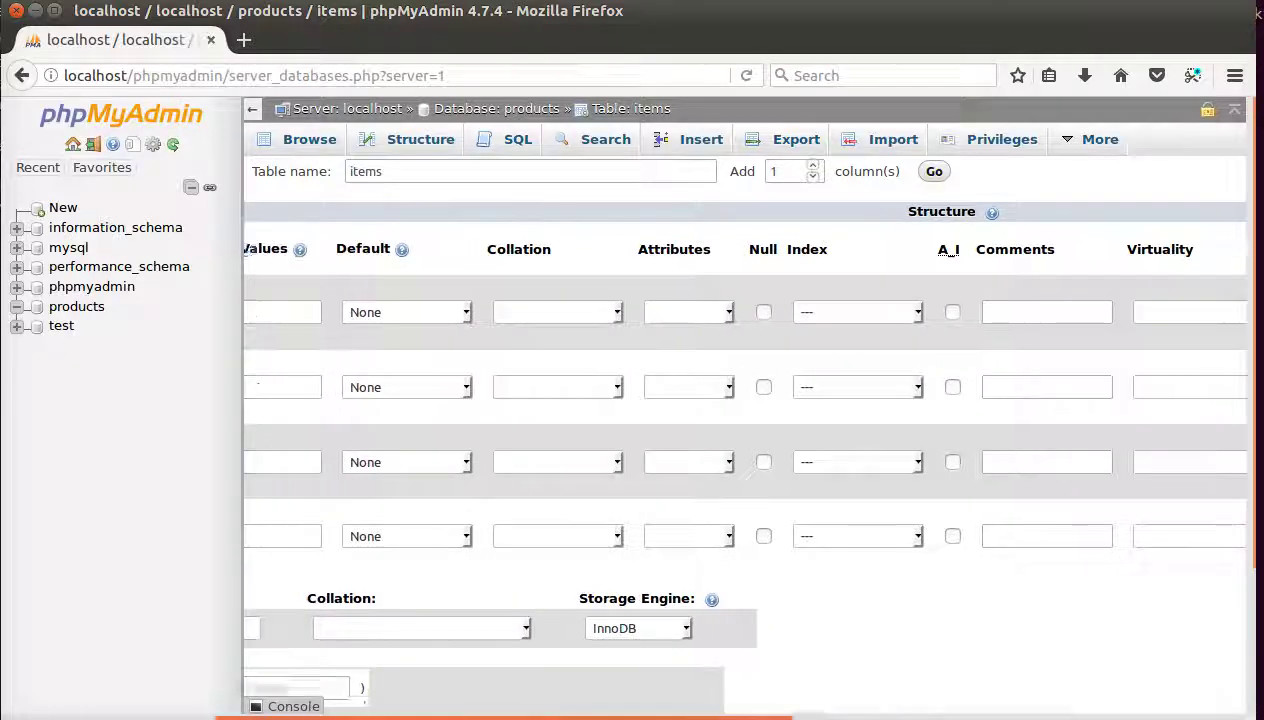
pyautogui.hscroll(-1, 1004, 708)
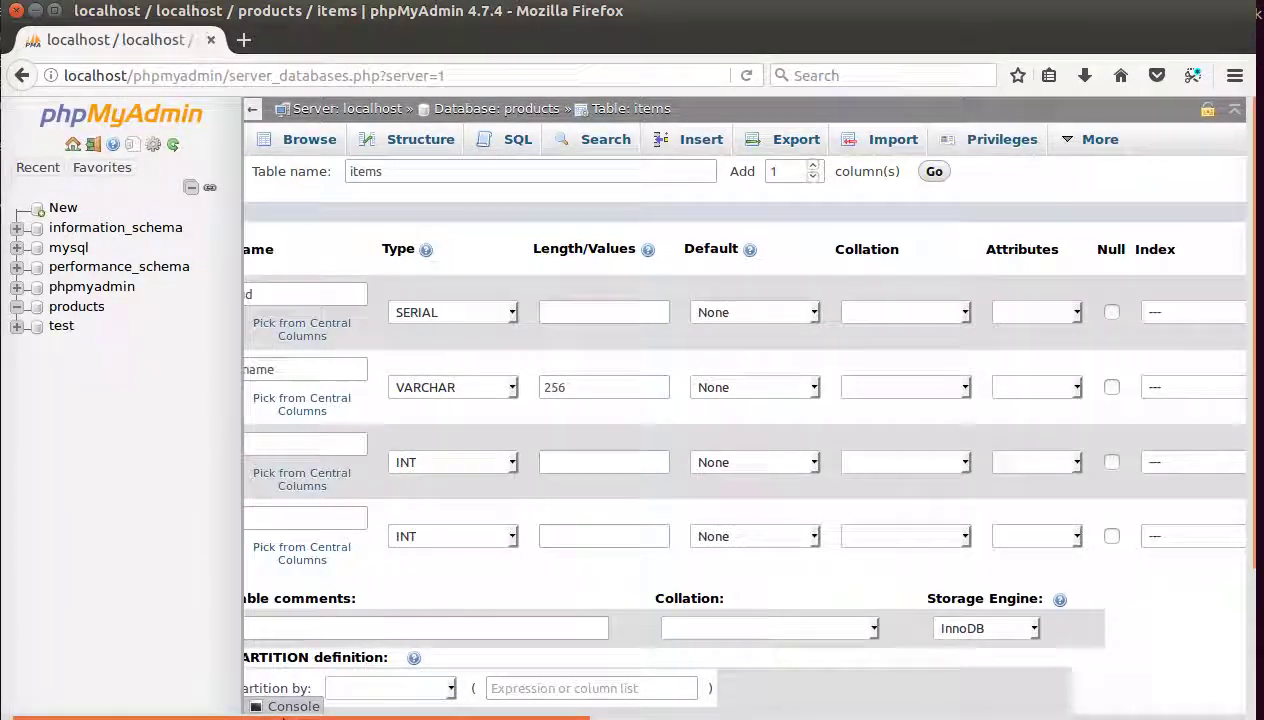
pyautogui.click(1076, 392)
pyautogui.click(1048, 397)
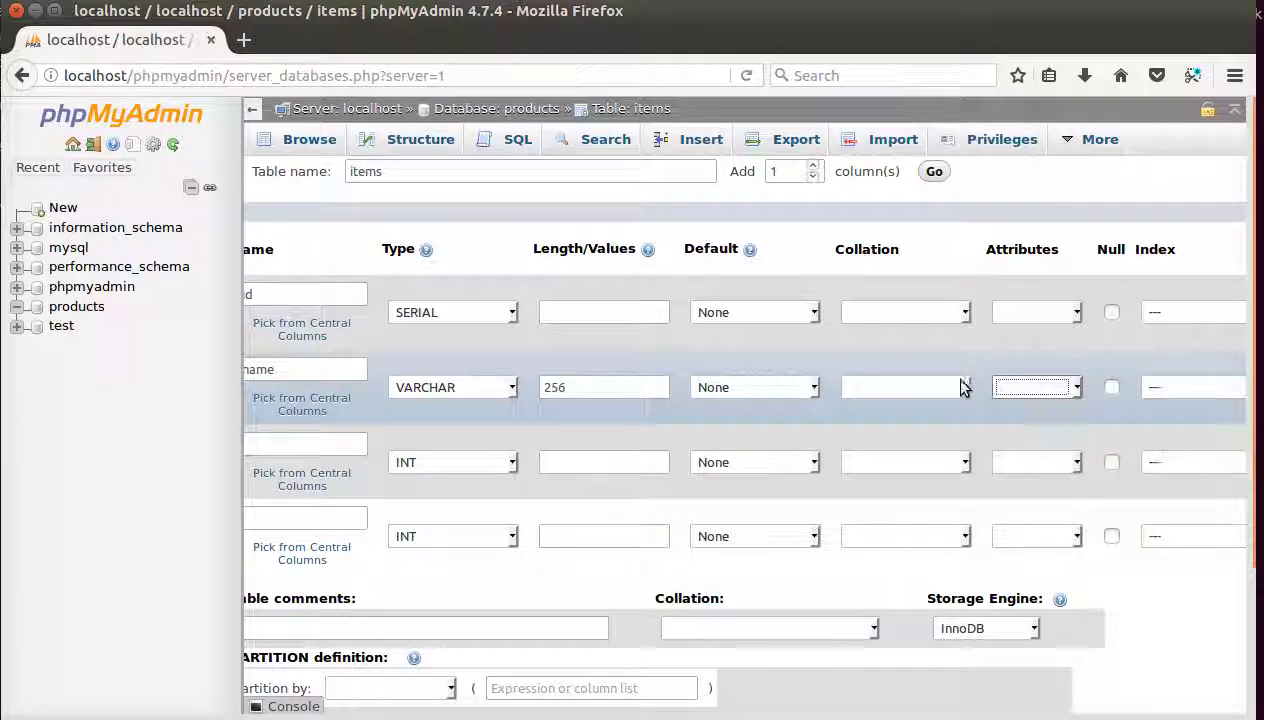
pyautogui.click(962, 388)
pyautogui.click(965, 390)
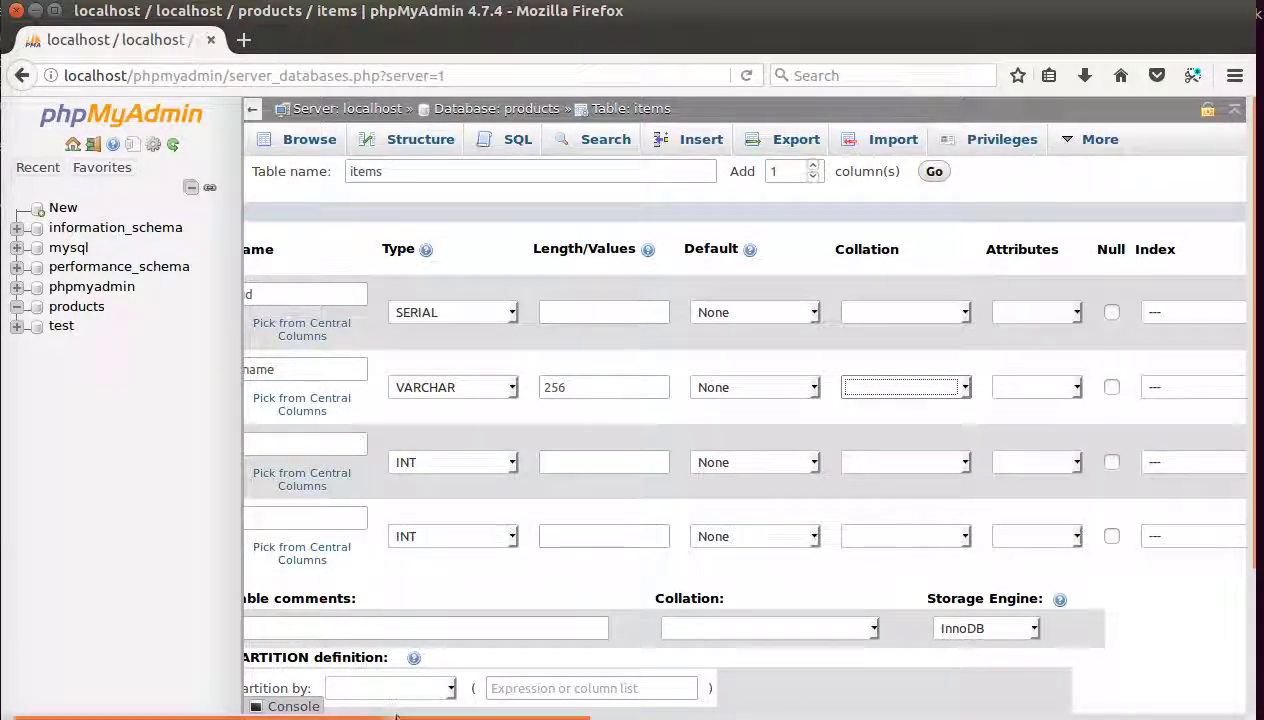
# - Define the third column as description with type VARCHAR and length 1000
pyautogui.hscroll(-1, 392, 716)
pyautogui.click(310, 440)
pyautogui.write('descript')
pyautogui.write('ion')
pyautogui.click(533, 462)
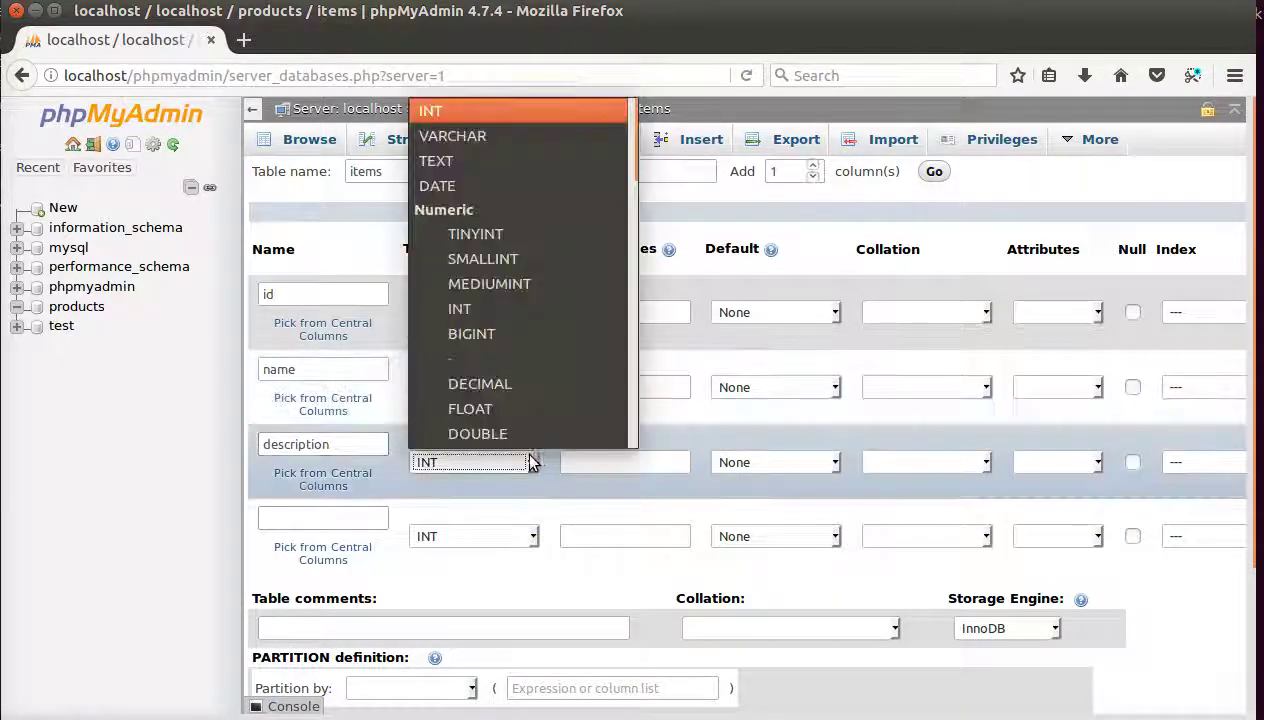
pyautogui.click(452, 136)
pyautogui.click(630, 465)
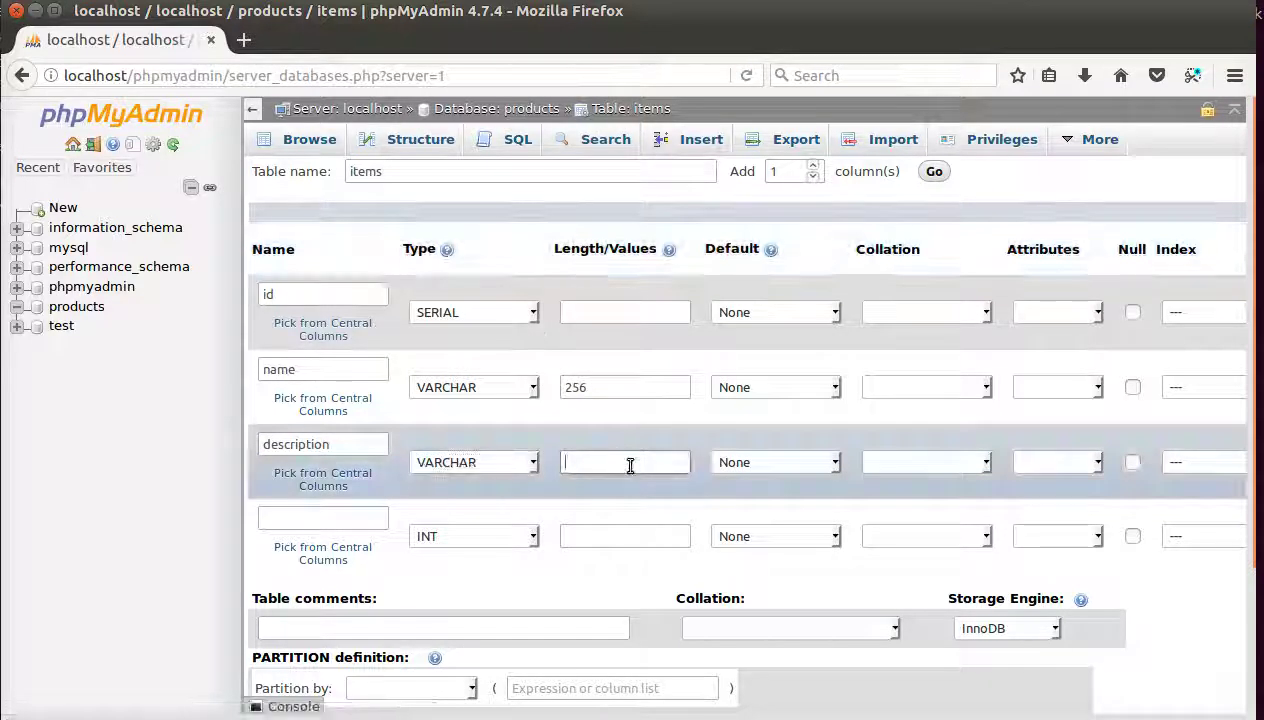
pyautogui.write('1000')
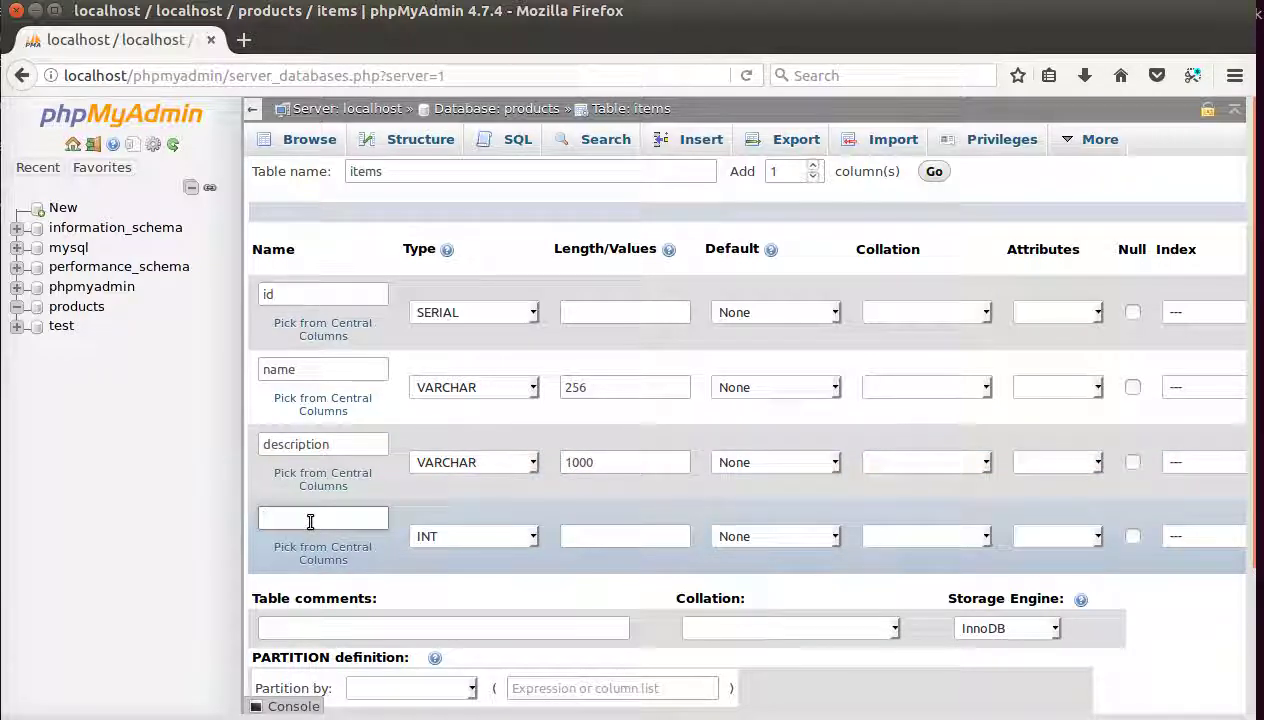
# - Define the fourth column of the items table as price with the FLOAT type
pyautogui.press('BackSpace')
pyautogui.press('BackSpace')
pyautogui.click(536, 538)
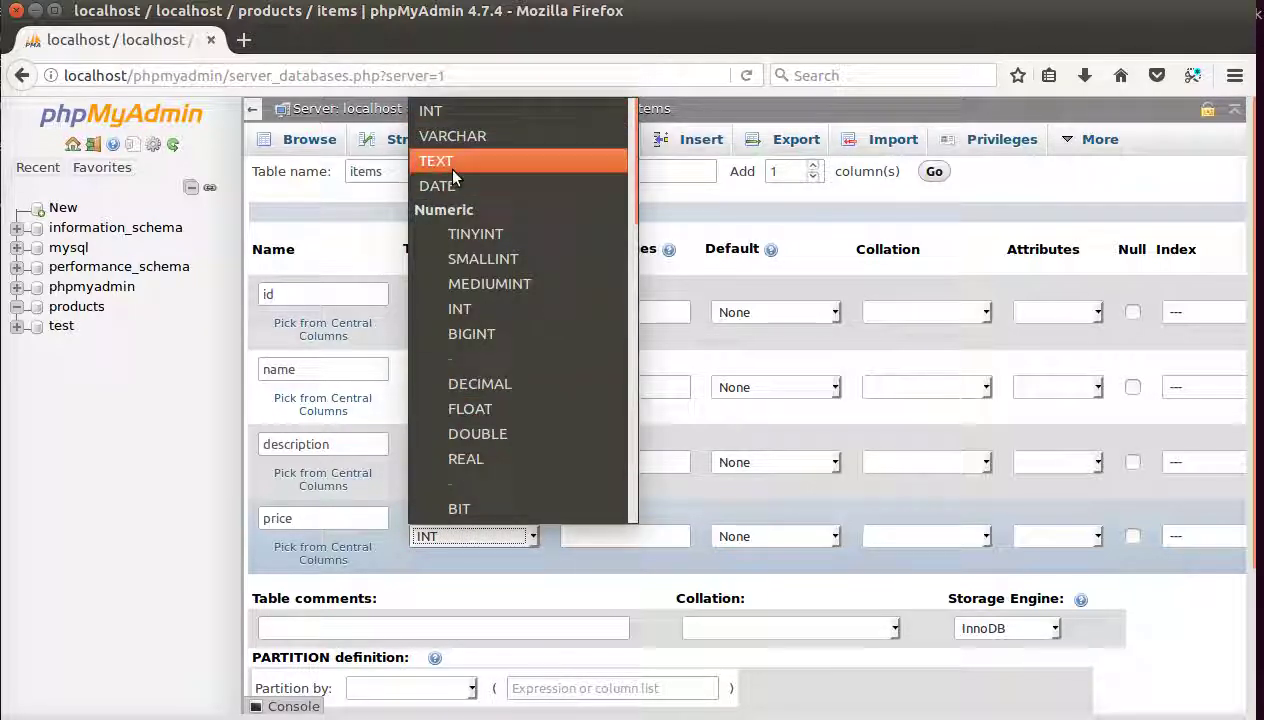
pyautogui.click(474, 416)
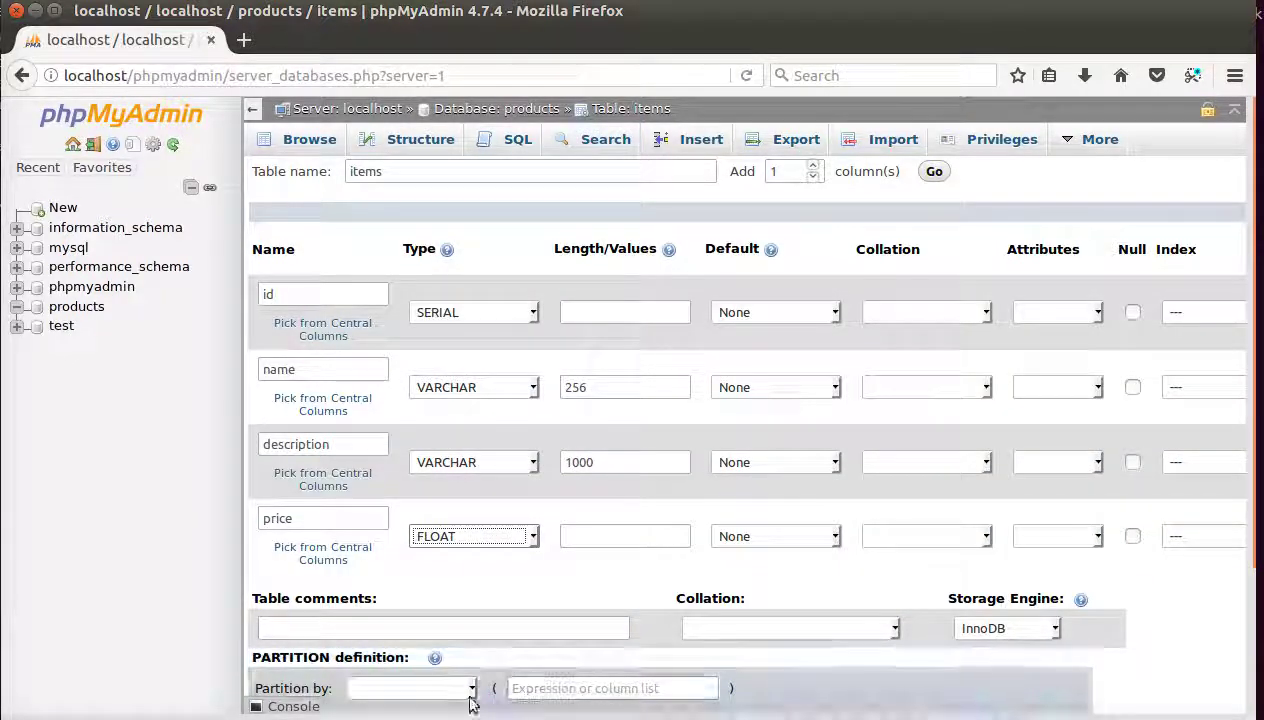
# - Preview the SQL for the items table definition, close the preview and save the table
pyautogui.scroll(-3, 671, 429)
pyautogui.scroll(3, 672, 427)
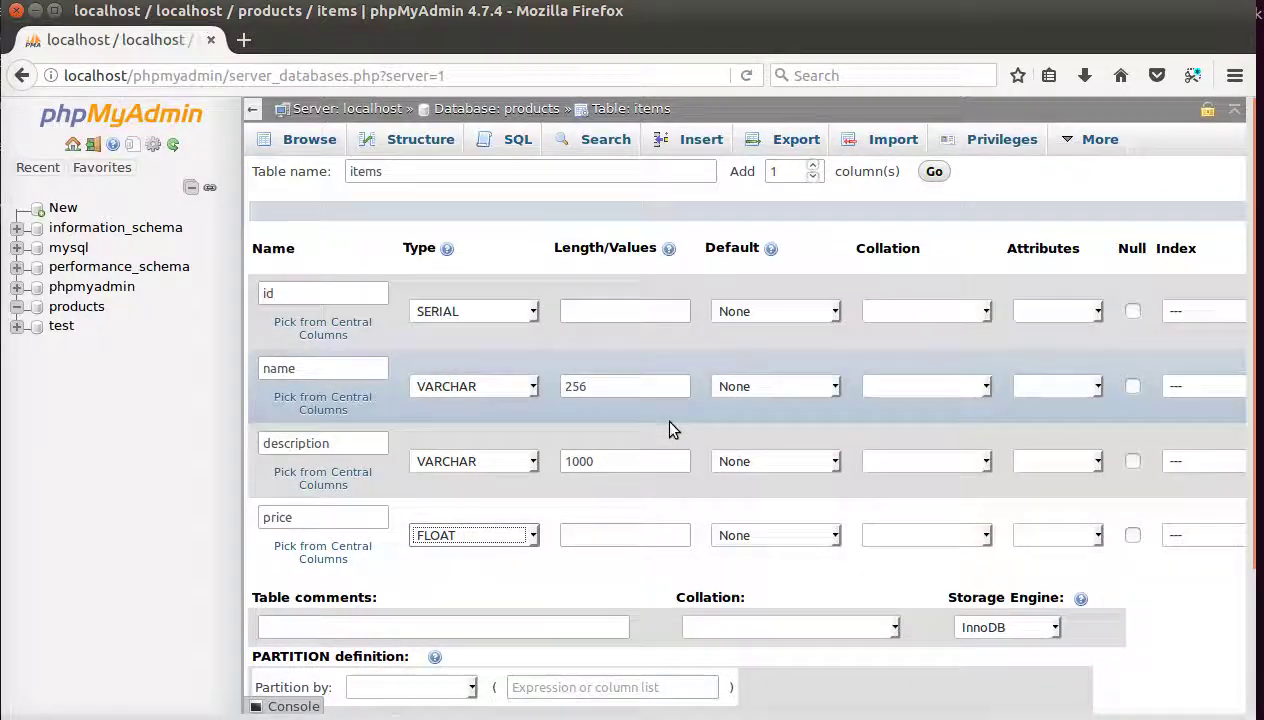
pyautogui.scroll(-3, 671, 429)
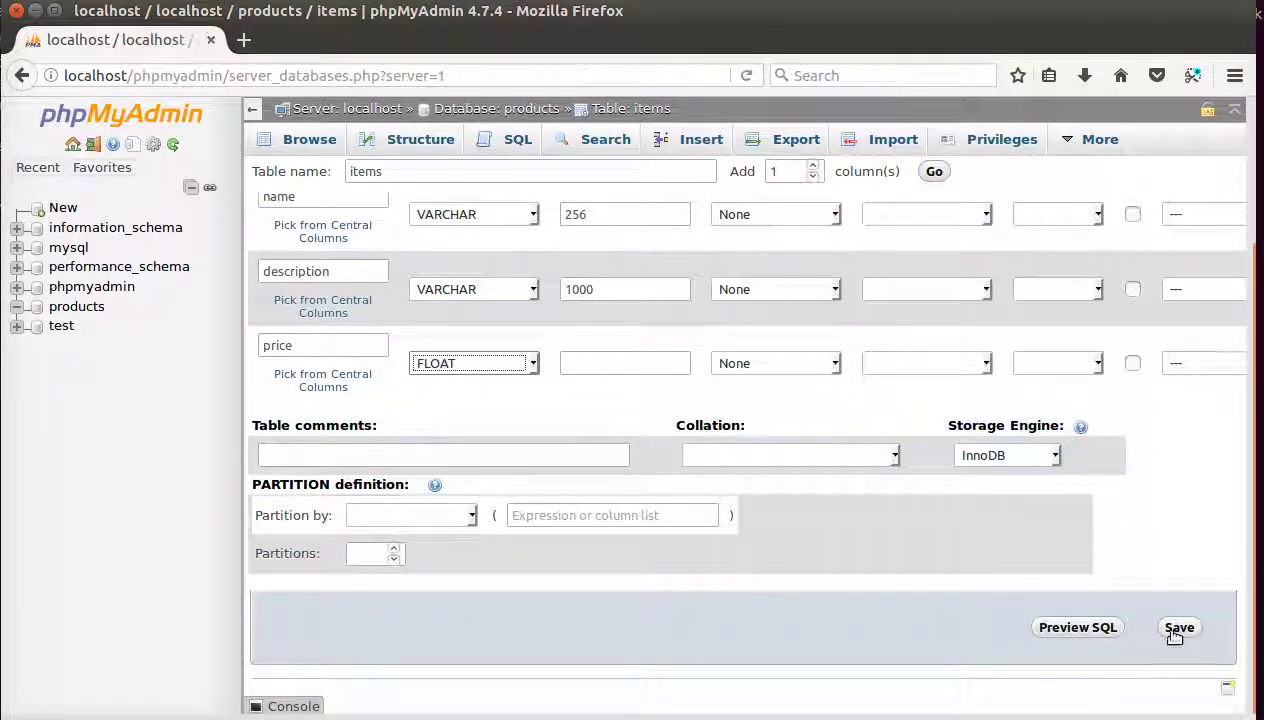
pyautogui.click(1084, 632)
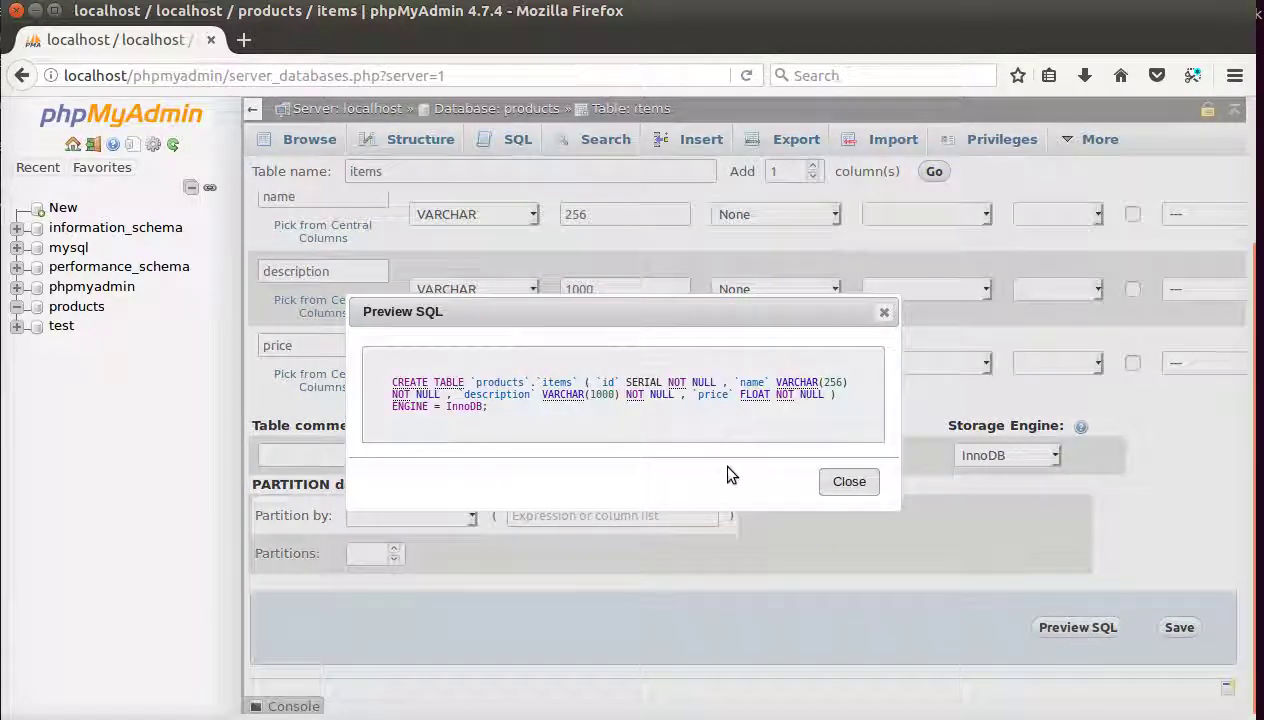
pyautogui.click(849, 482)
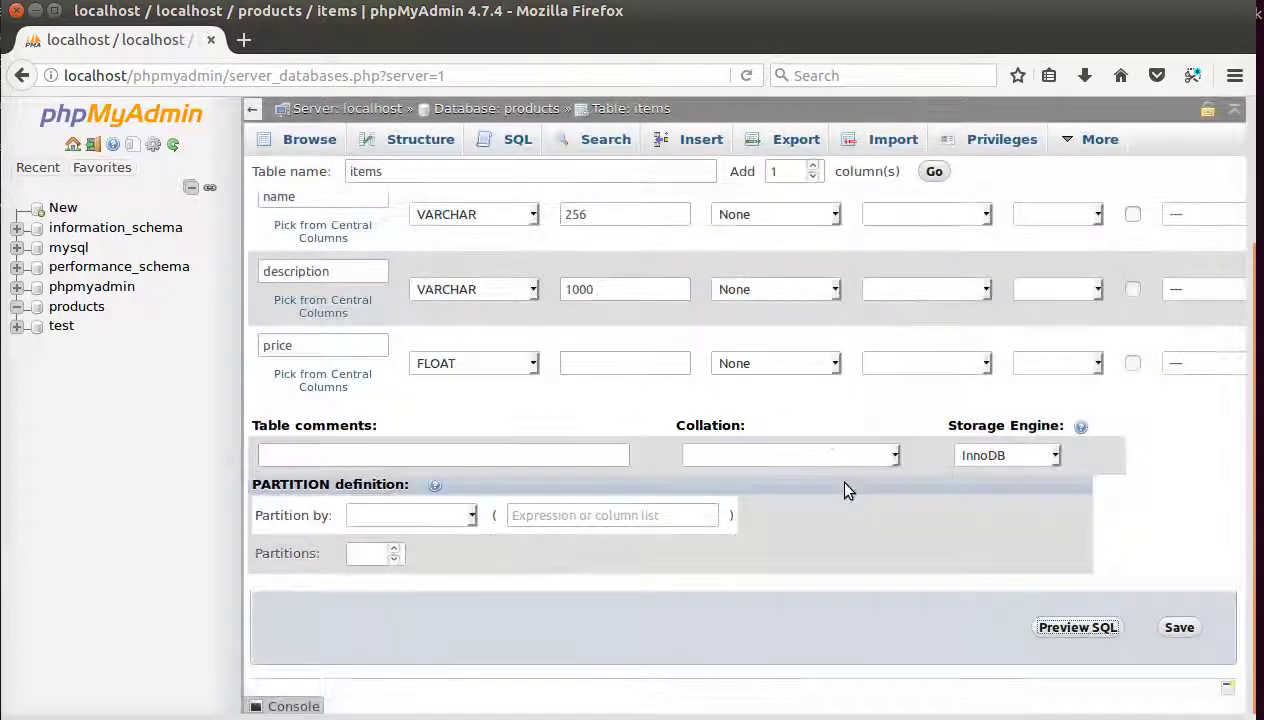
pyautogui.click(1180, 628)
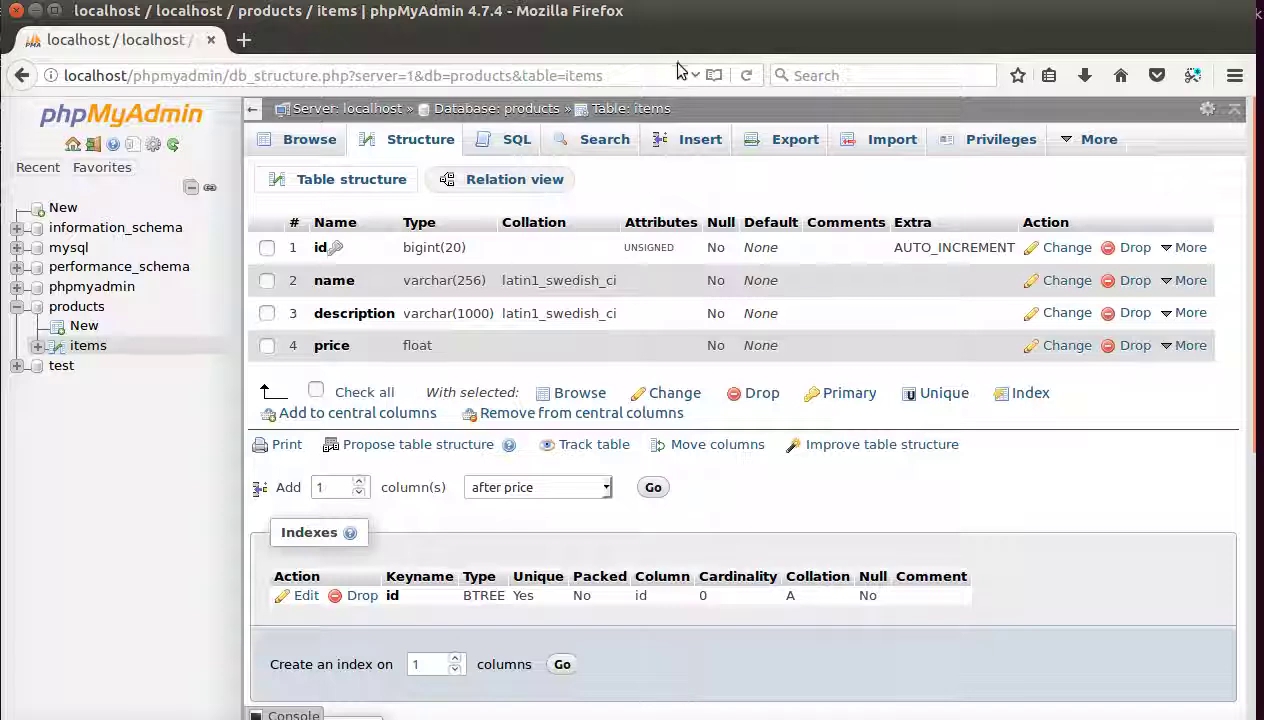
# - Open the form for inserting rows into the items table and keep insertion set to 2 rows
pyautogui.click(683, 146)
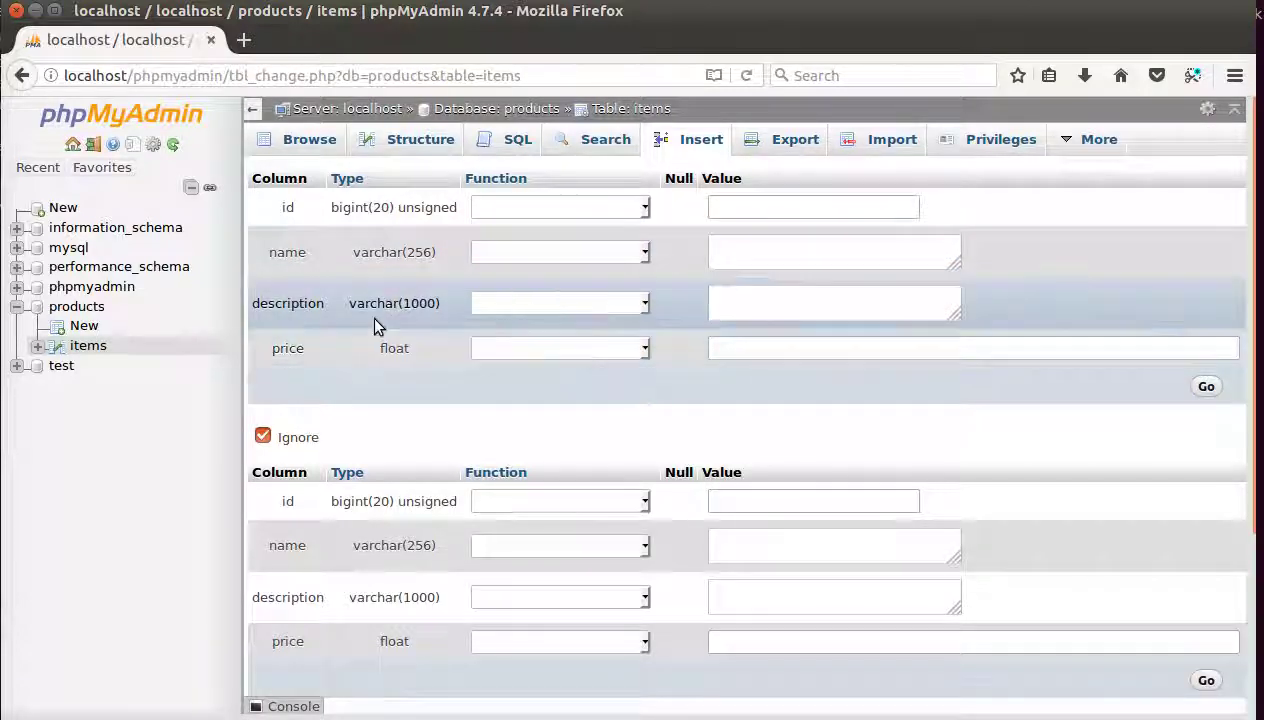
pyautogui.scroll(-5, 374, 326)
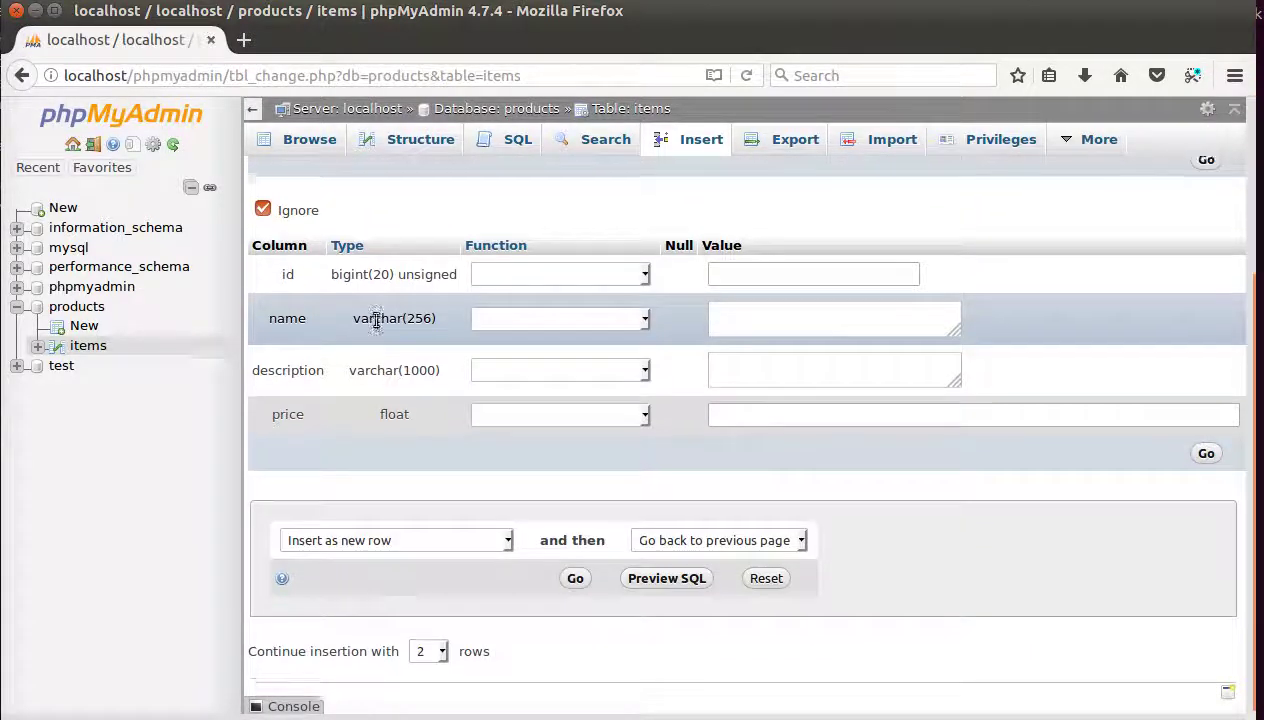
pyautogui.scroll(3, 375, 326)
pyautogui.scroll(-3, 375, 326)
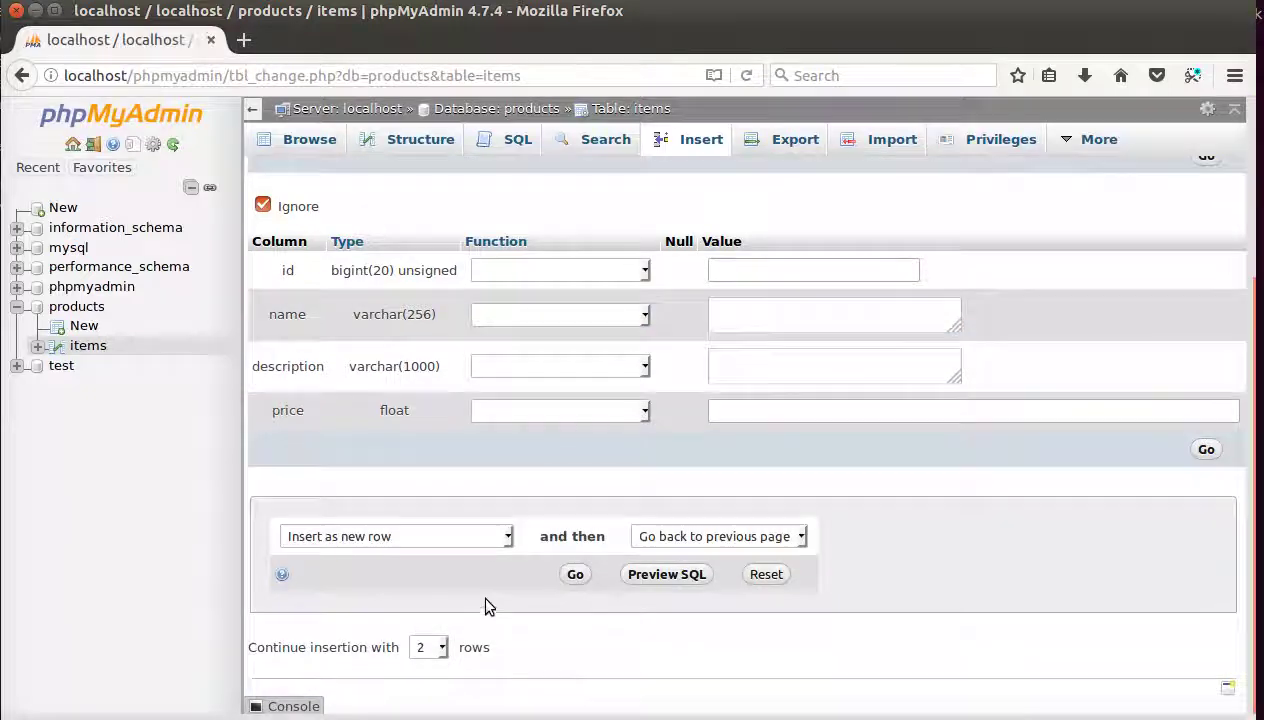
pyautogui.click(442, 646)
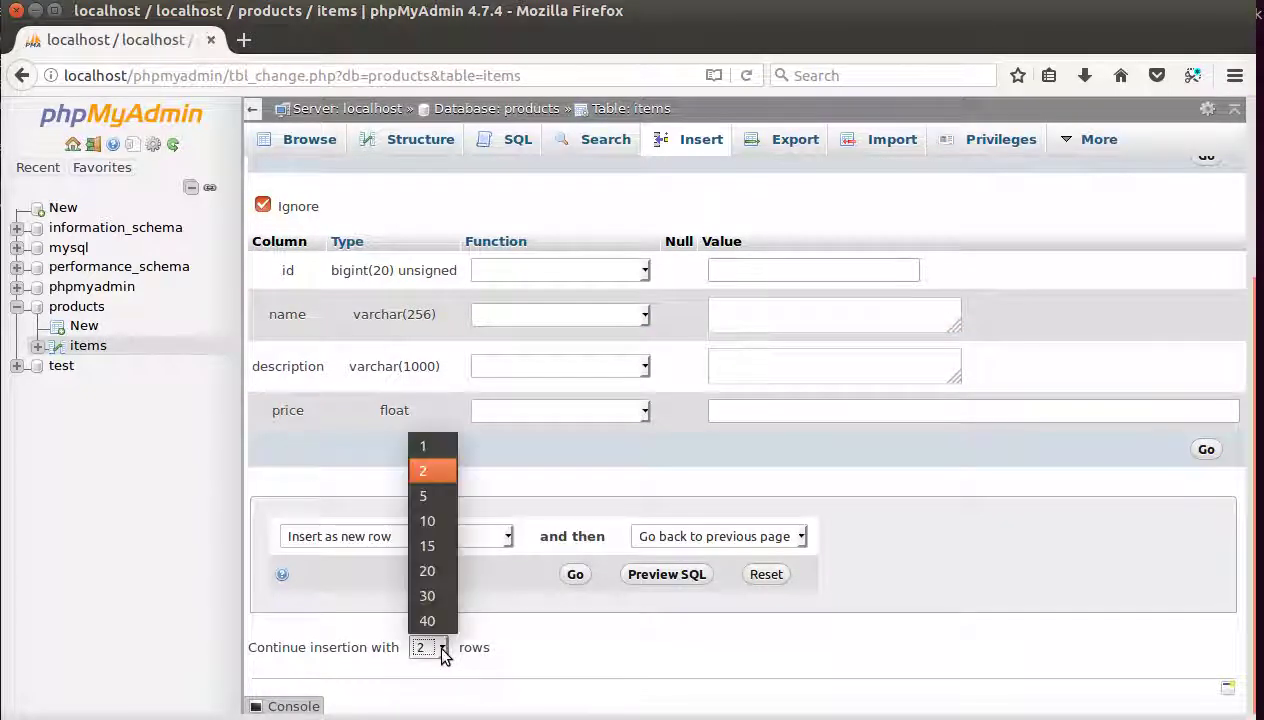
pyautogui.click(430, 466)
pyautogui.scroll(4, 550, 600)
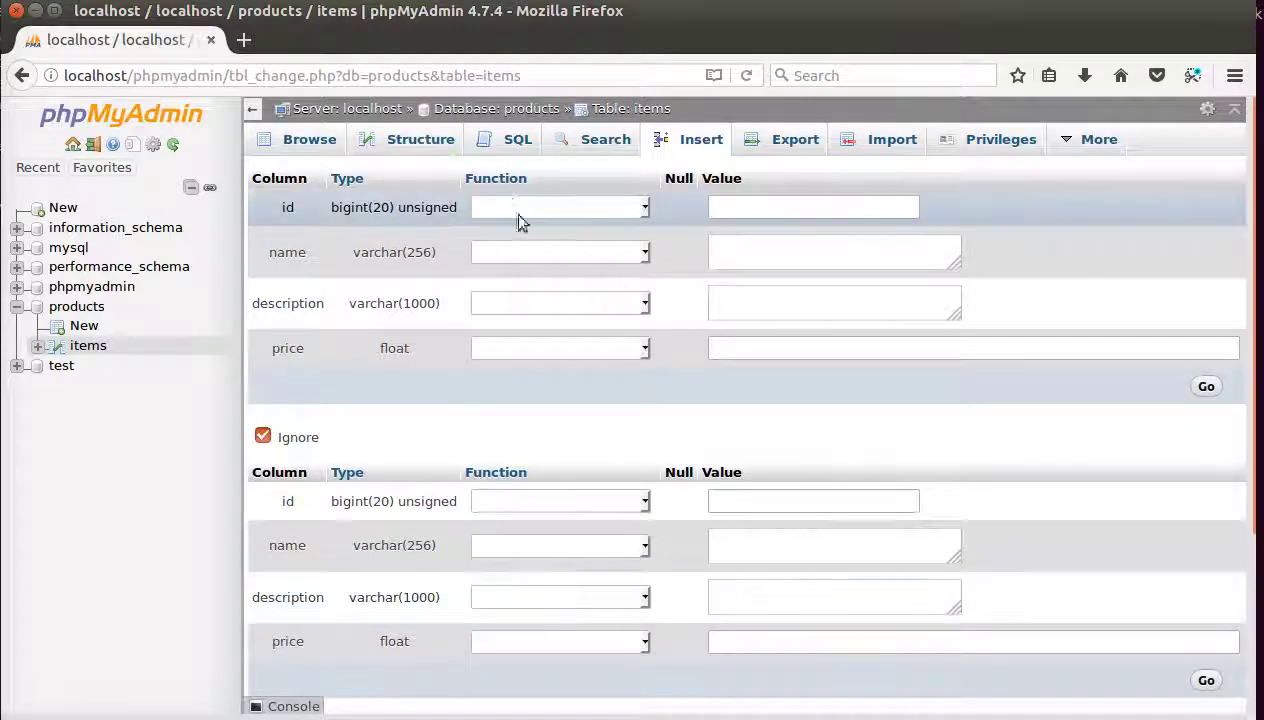
# - Fill in the first new row with name tribly, description "A cool hat" and price 49.99, leaving its id and functions empty
pyautogui.click(532, 258)
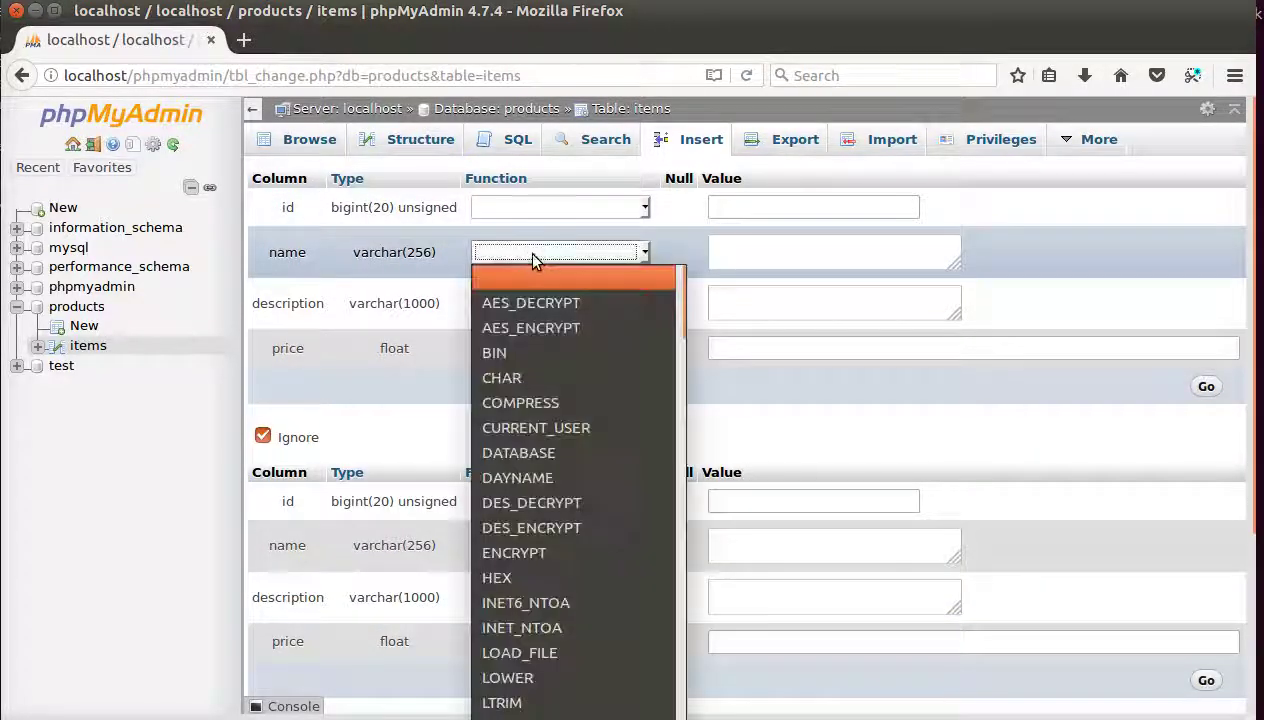
pyautogui.click(530, 258)
pyautogui.click(810, 256)
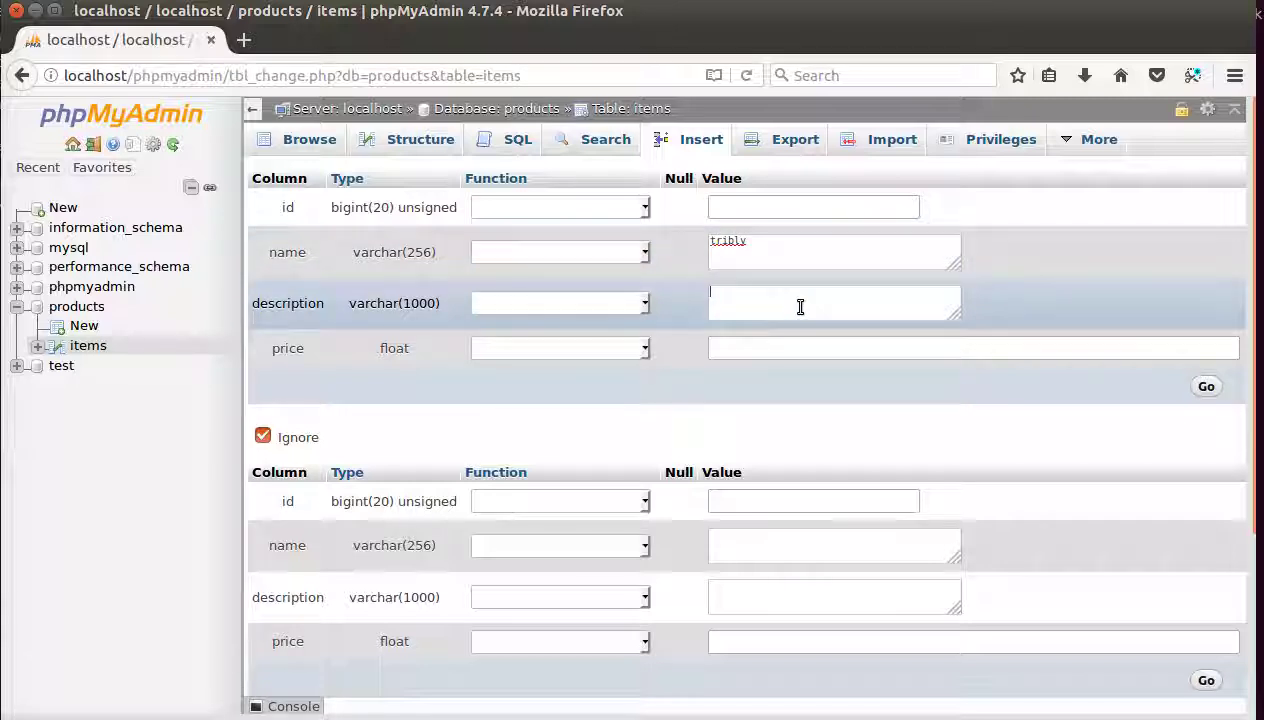
pyautogui.click(800, 306)
pyautogui.write('A cool hat')
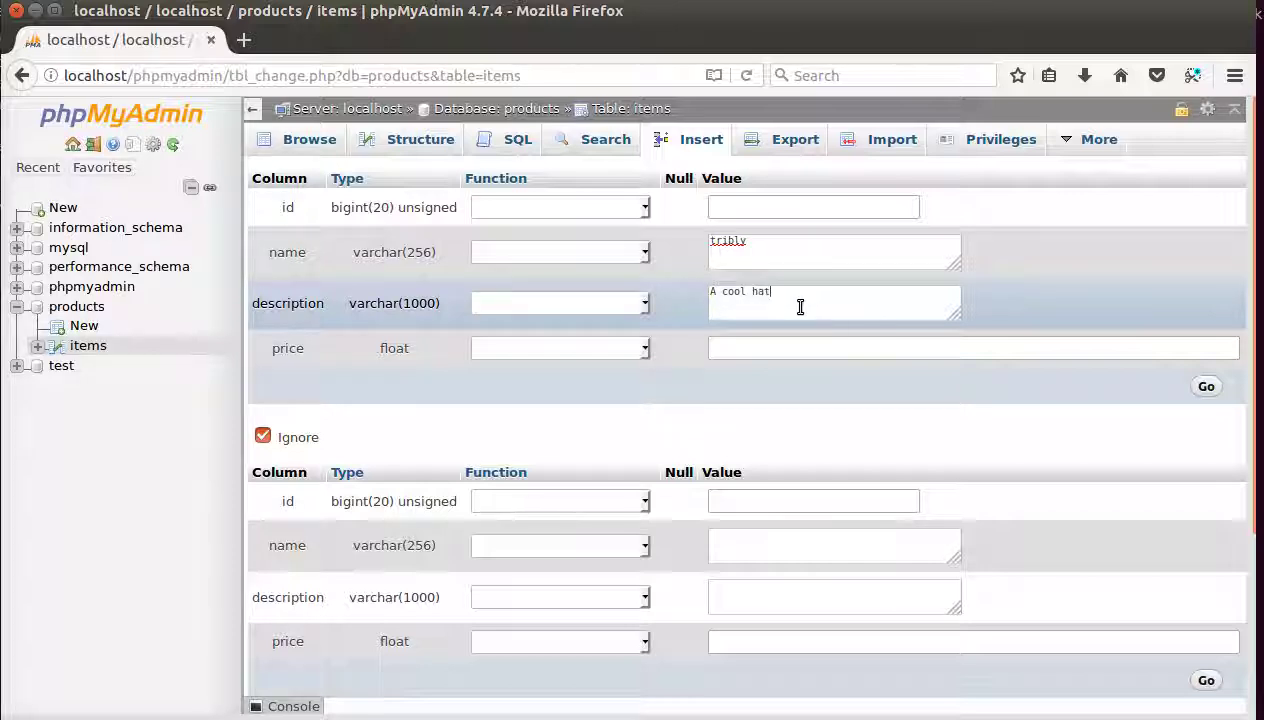
pyautogui.click(784, 350)
pyautogui.write('49.99')
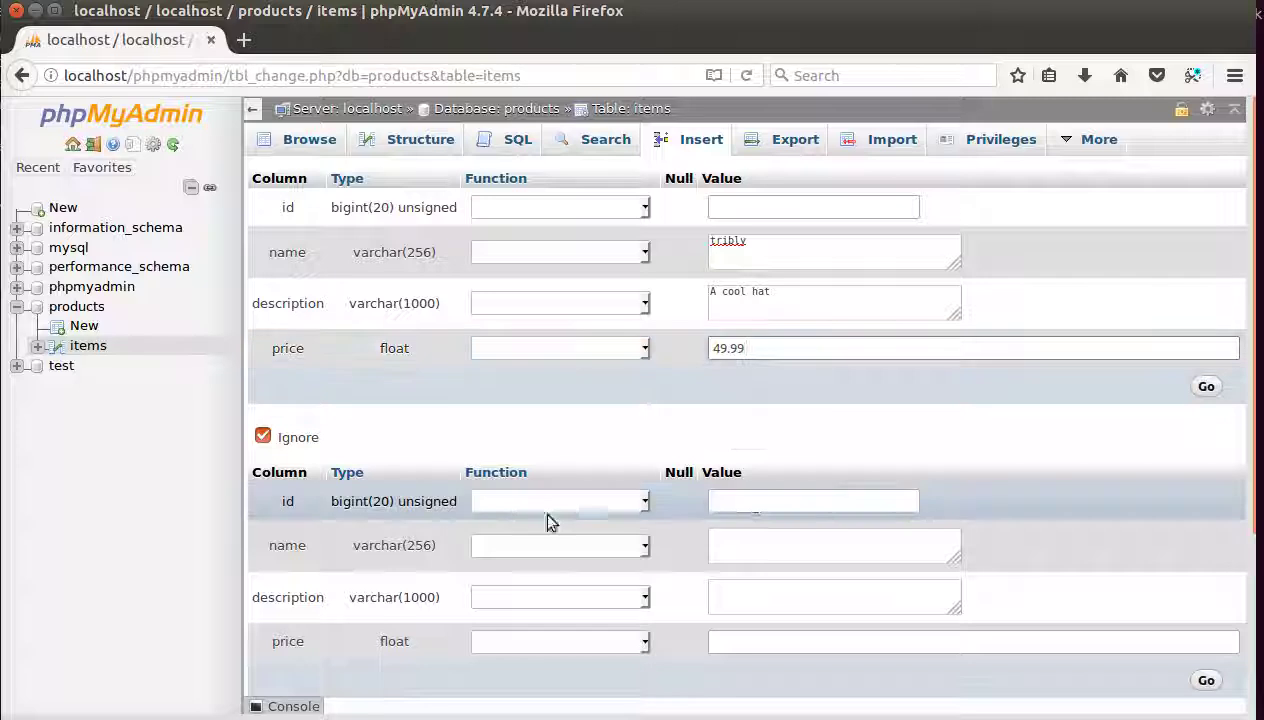
# - Fill in the second row with name top hat, description "Another cool hat" and price 99.99, and insert both rows
pyautogui.click(804, 500)
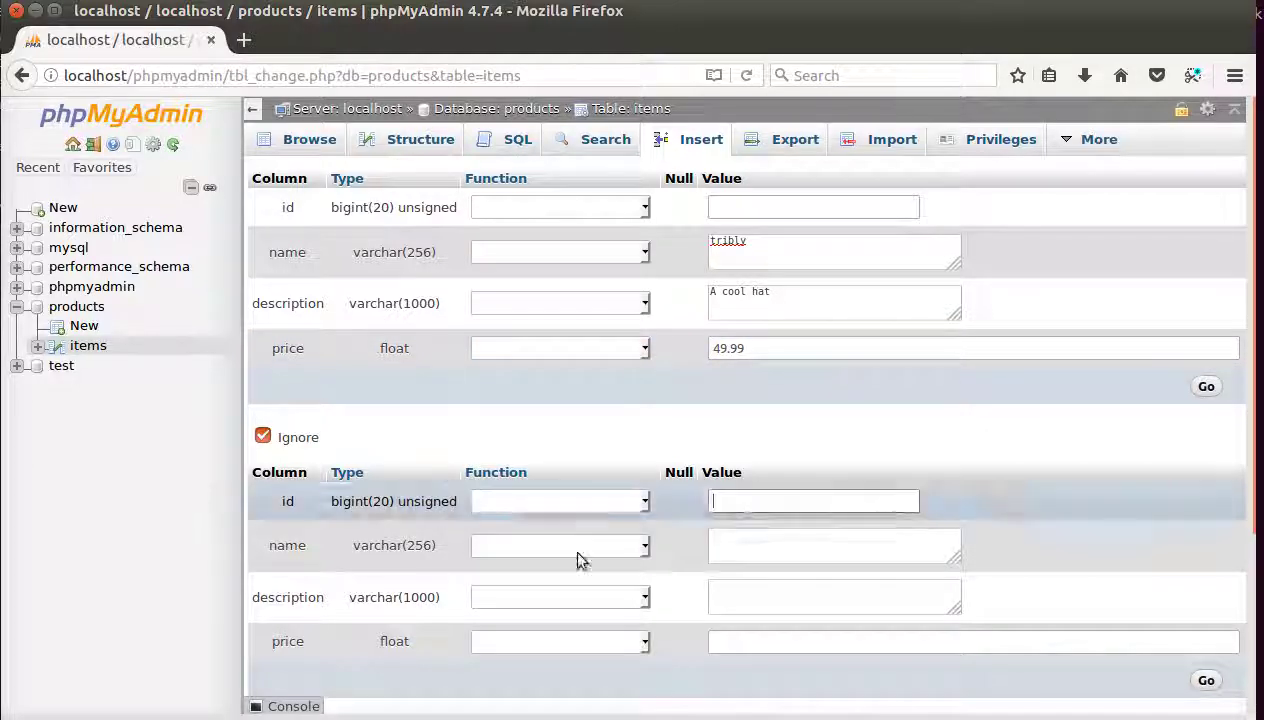
pyautogui.click(819, 540)
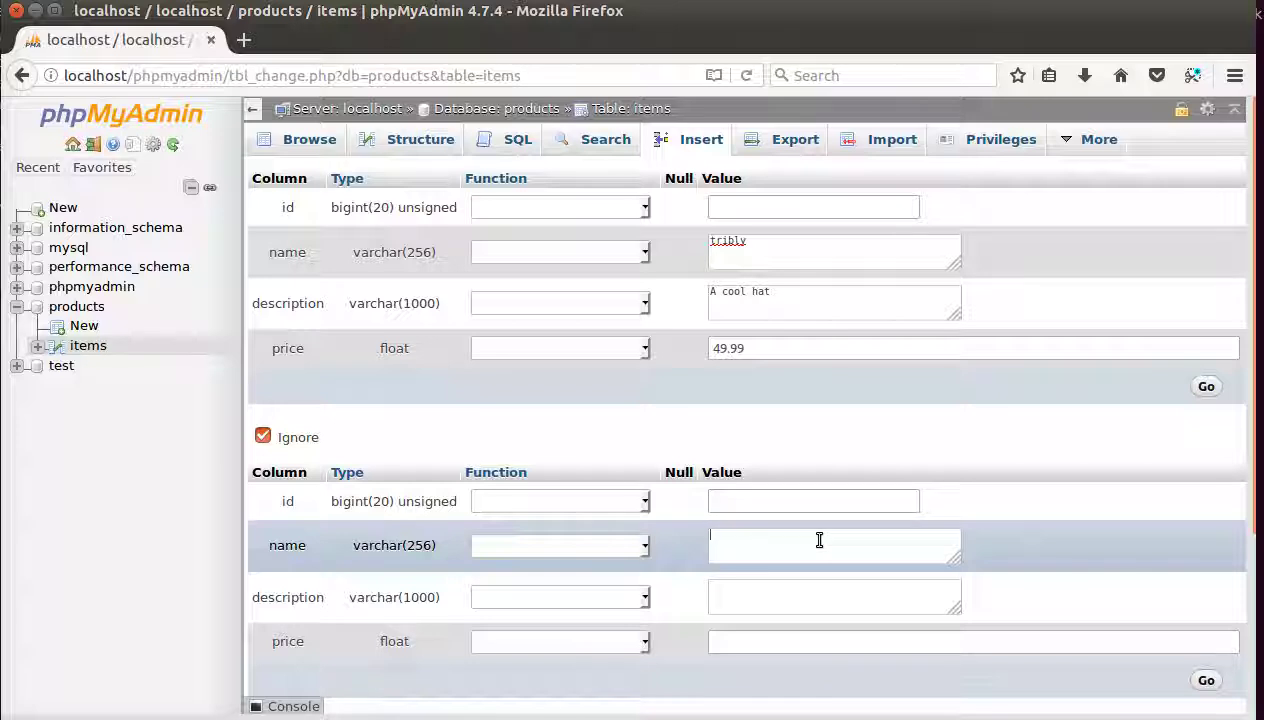
pyautogui.write('top hat')
pyautogui.click(792, 587)
pyautogui.write('Another cool')
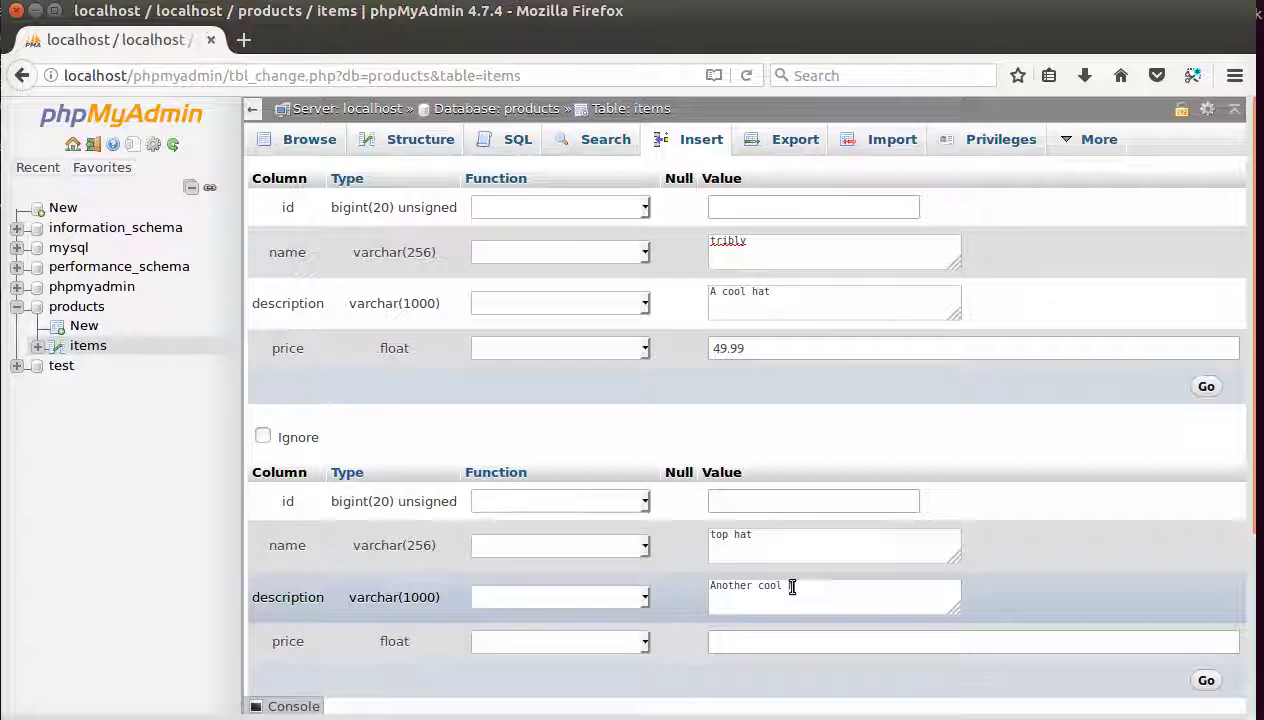
pyautogui.click(771, 649)
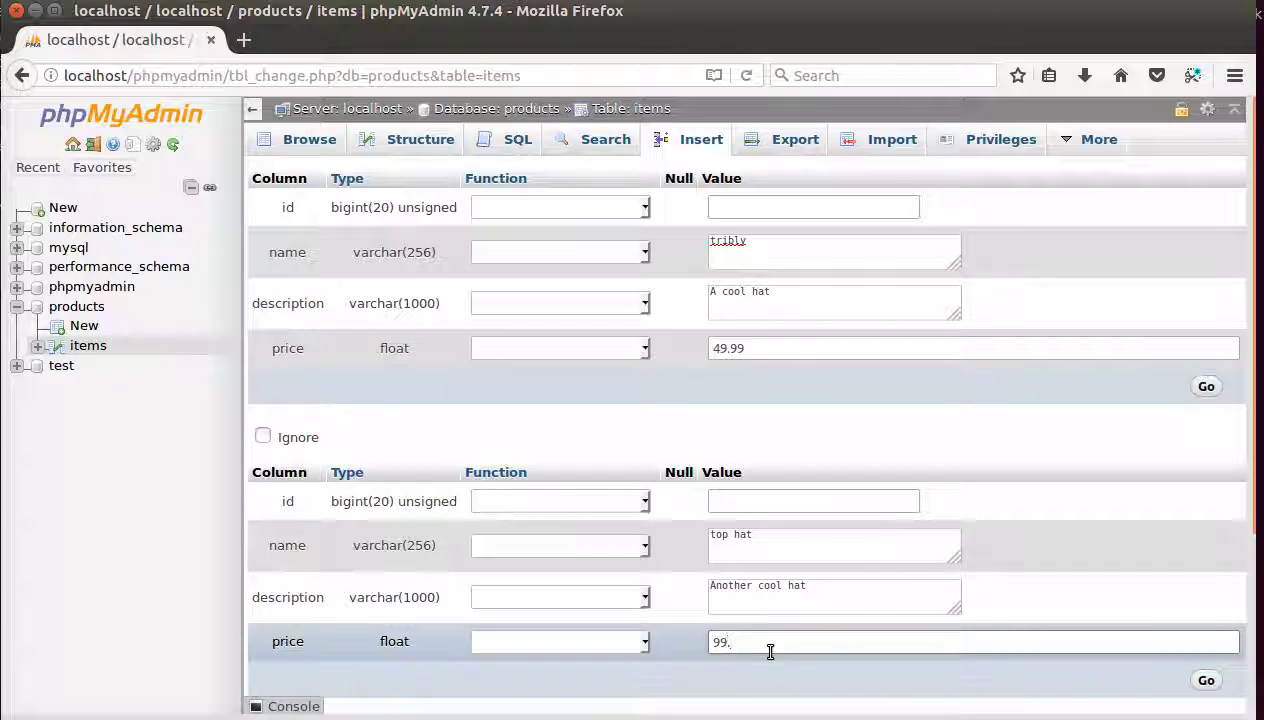
pyautogui.click(1205, 387)
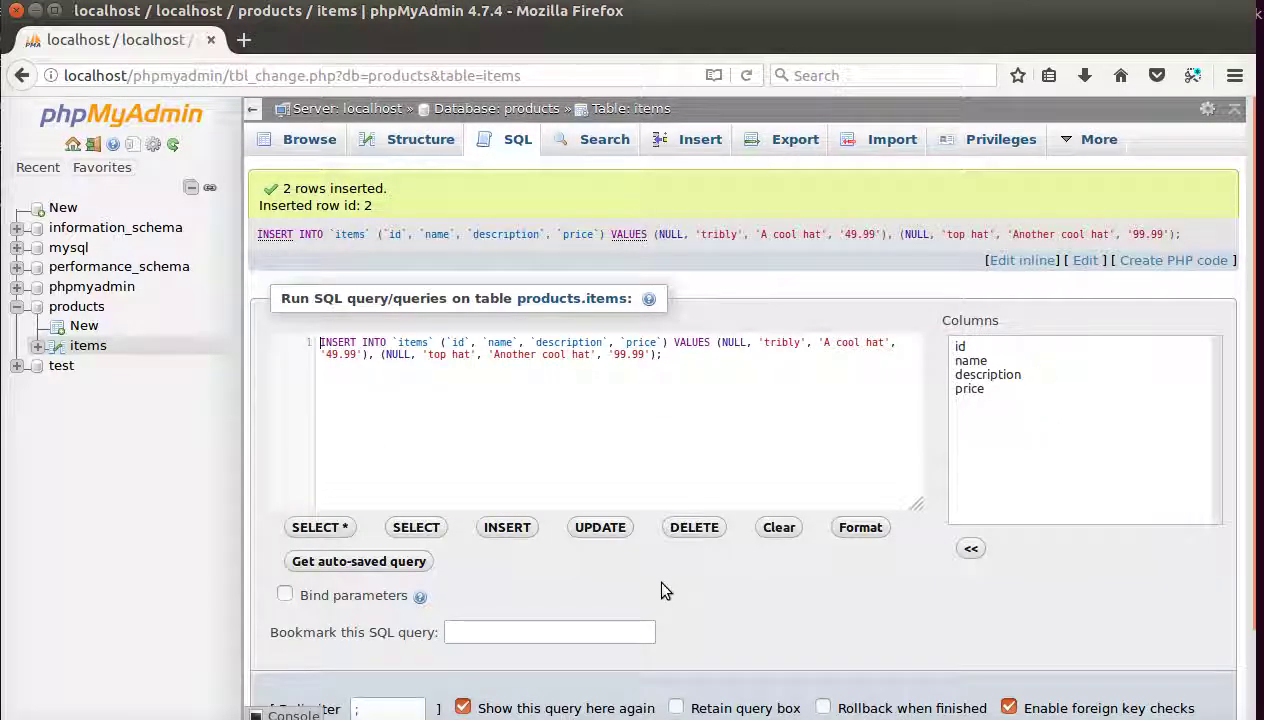
# - Run the displayed INSERT query for the tribly and top hat rows on the items table again
pyautogui.scroll(-2, 661, 583)
pyautogui.scroll(1, 661, 583)
pyautogui.scroll(-2, 661, 590)
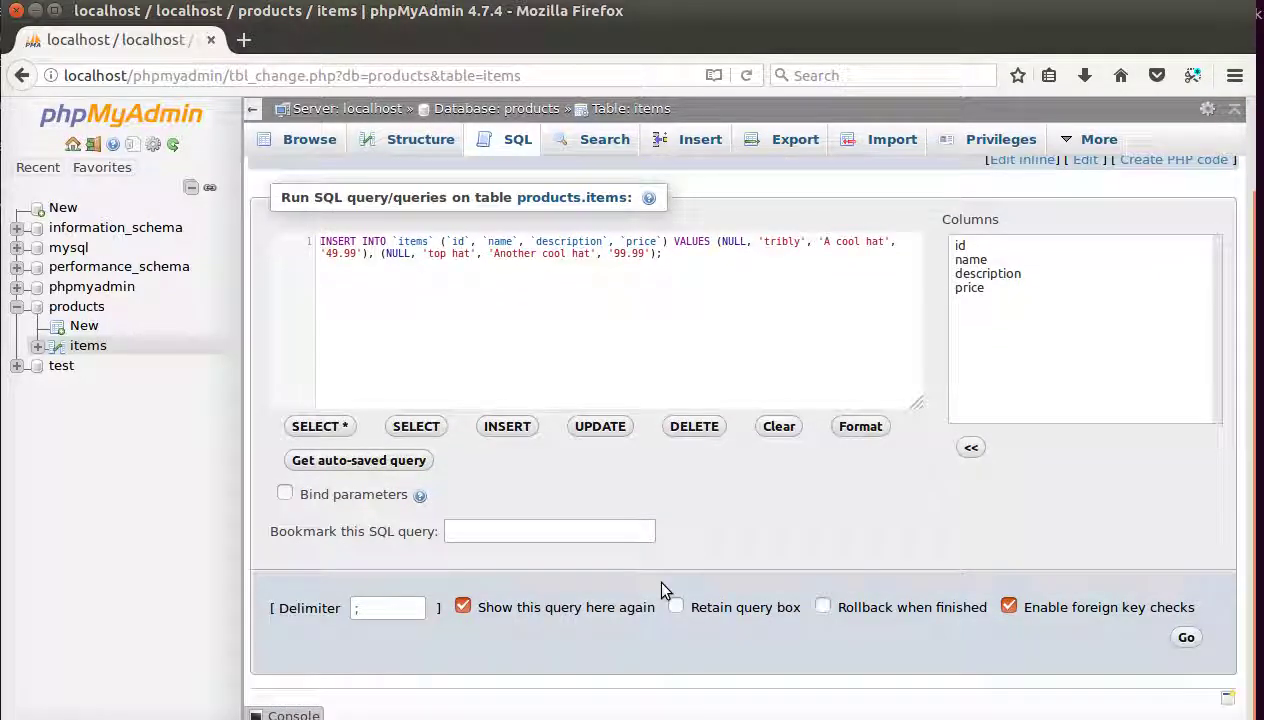
pyautogui.click(1182, 640)
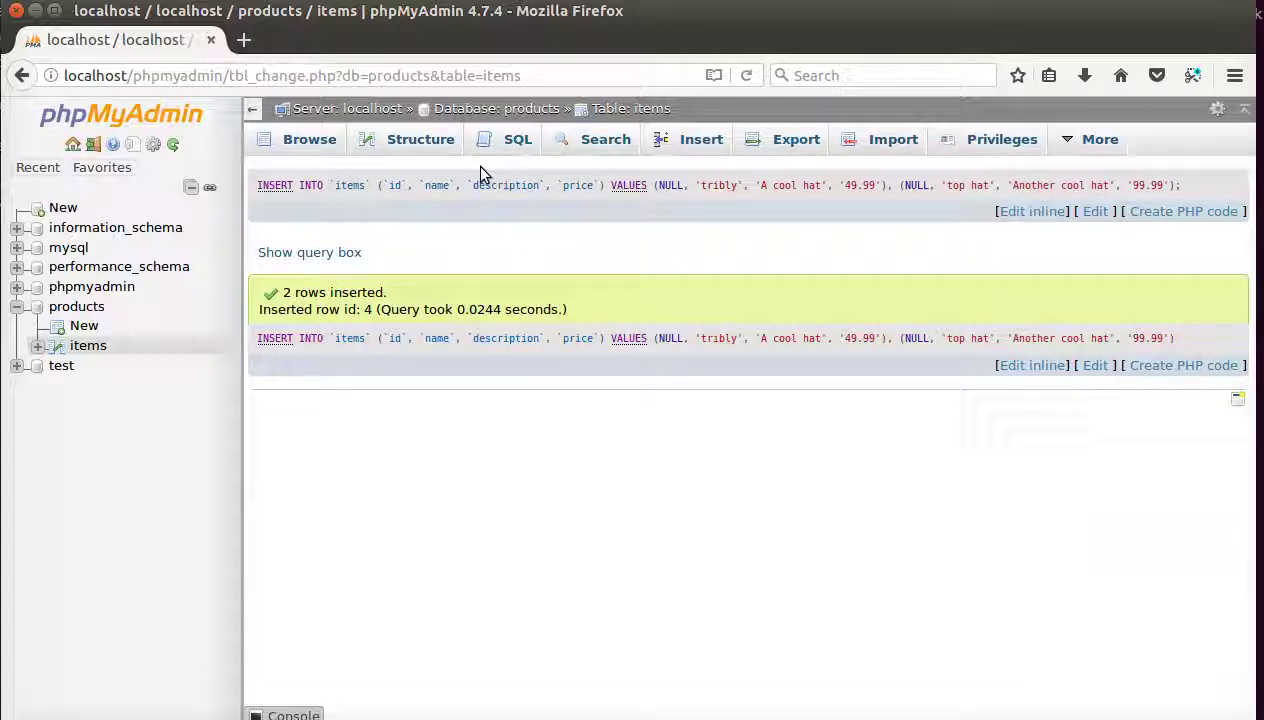
# - Browse the items table and delete the duplicate tribly and top hat rows with ids 3 and 4
pyautogui.click(86, 348)
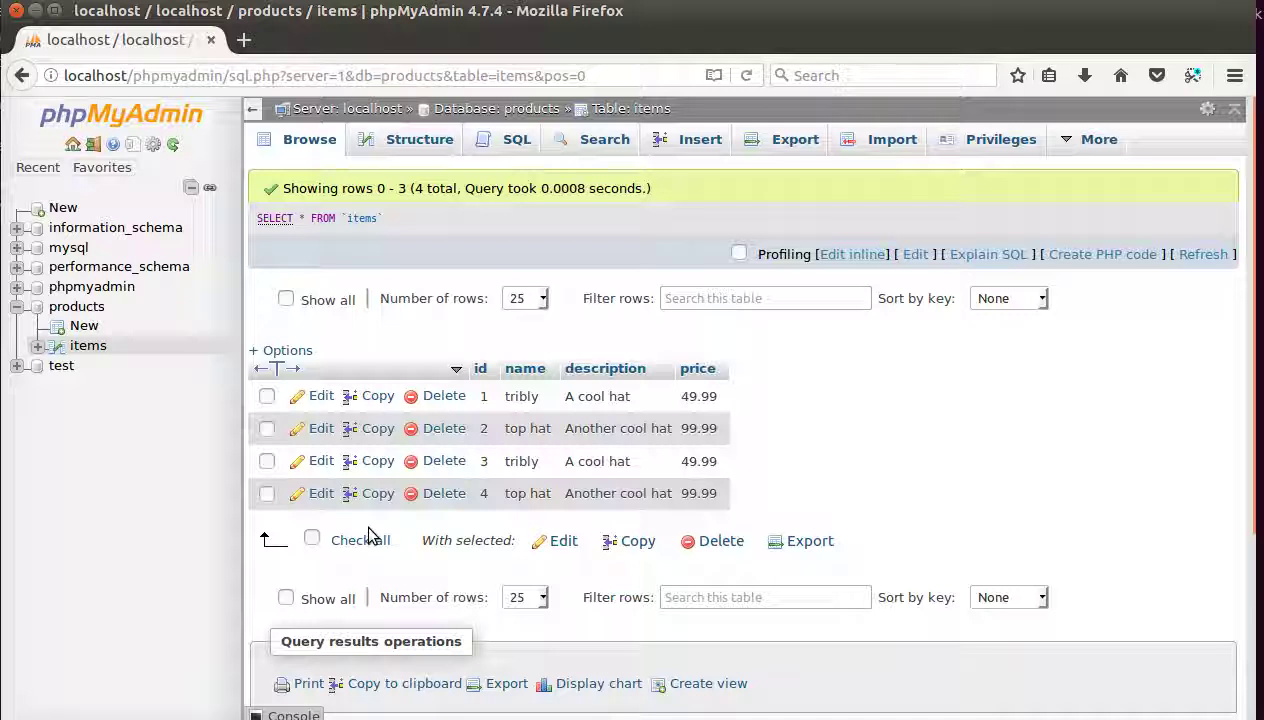
pyautogui.click(410, 462)
pyautogui.click(655, 455)
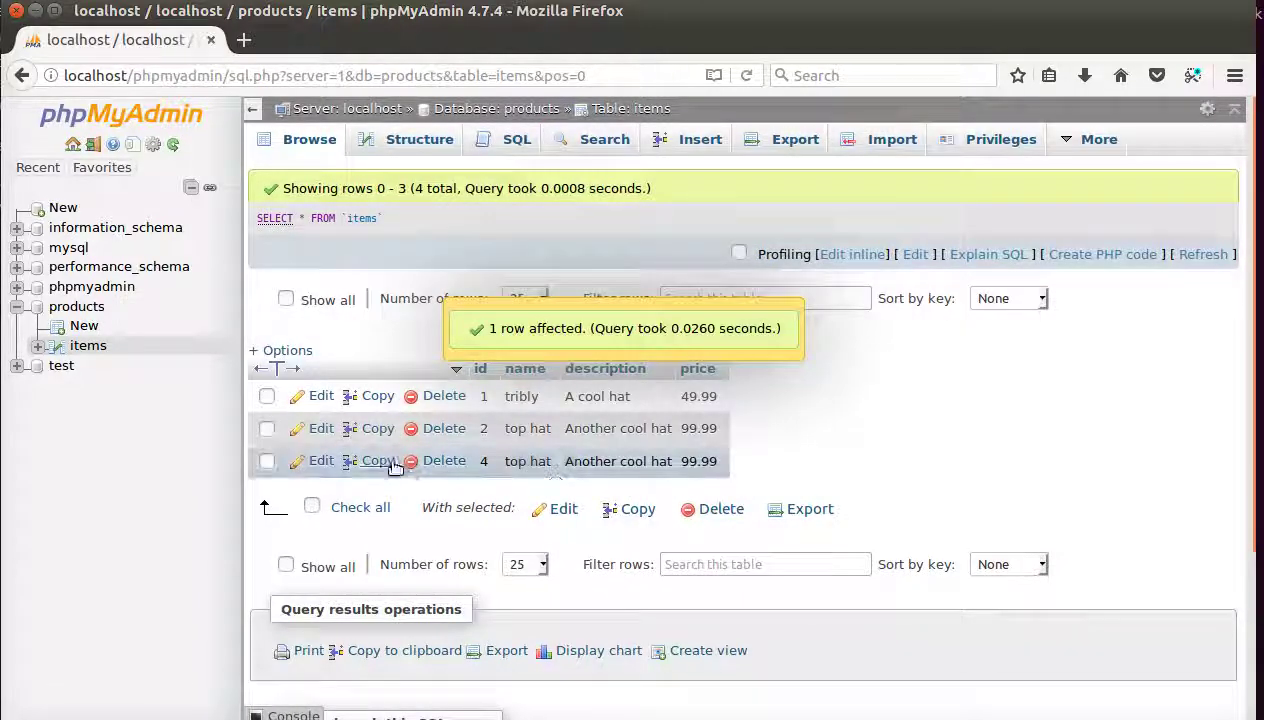
pyautogui.click(430, 461)
pyautogui.click(657, 455)
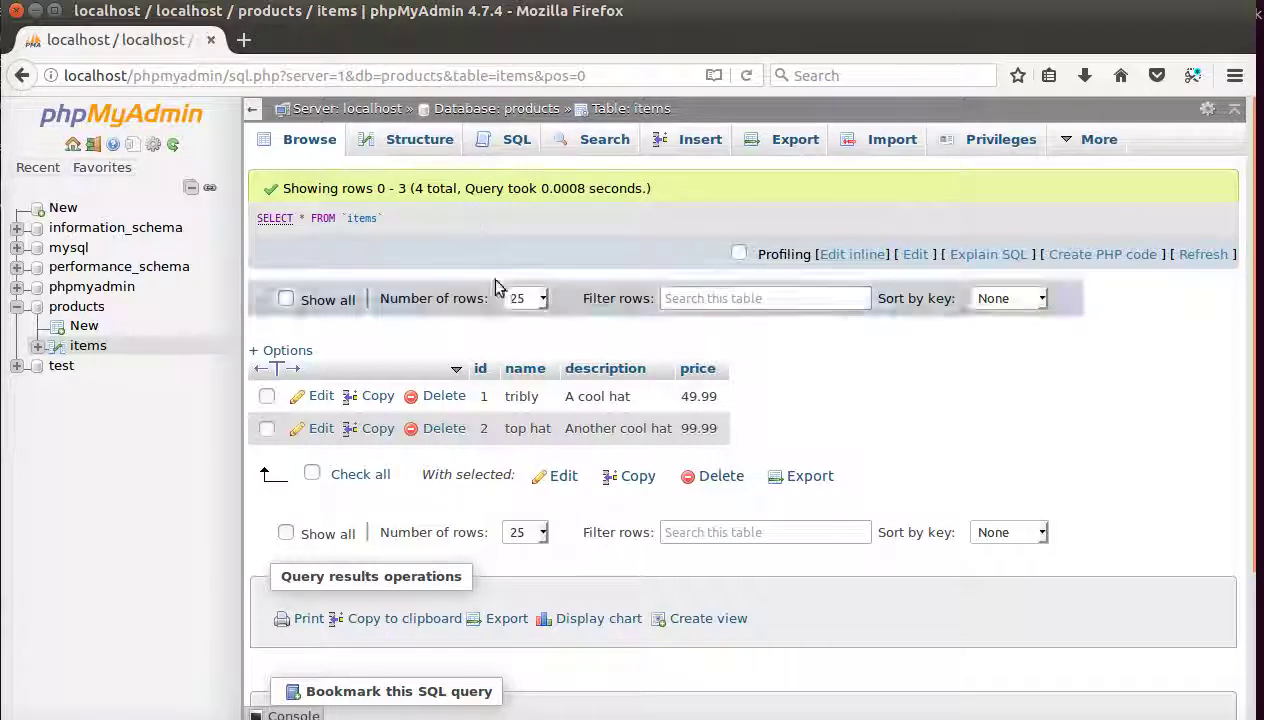
pyautogui.moveTo(133, 78); pyautogui.dragTo(222, 78)
pyautogui.click(155, 80)
pyautogui.click(161, 81)
pyautogui.click(116, 76)
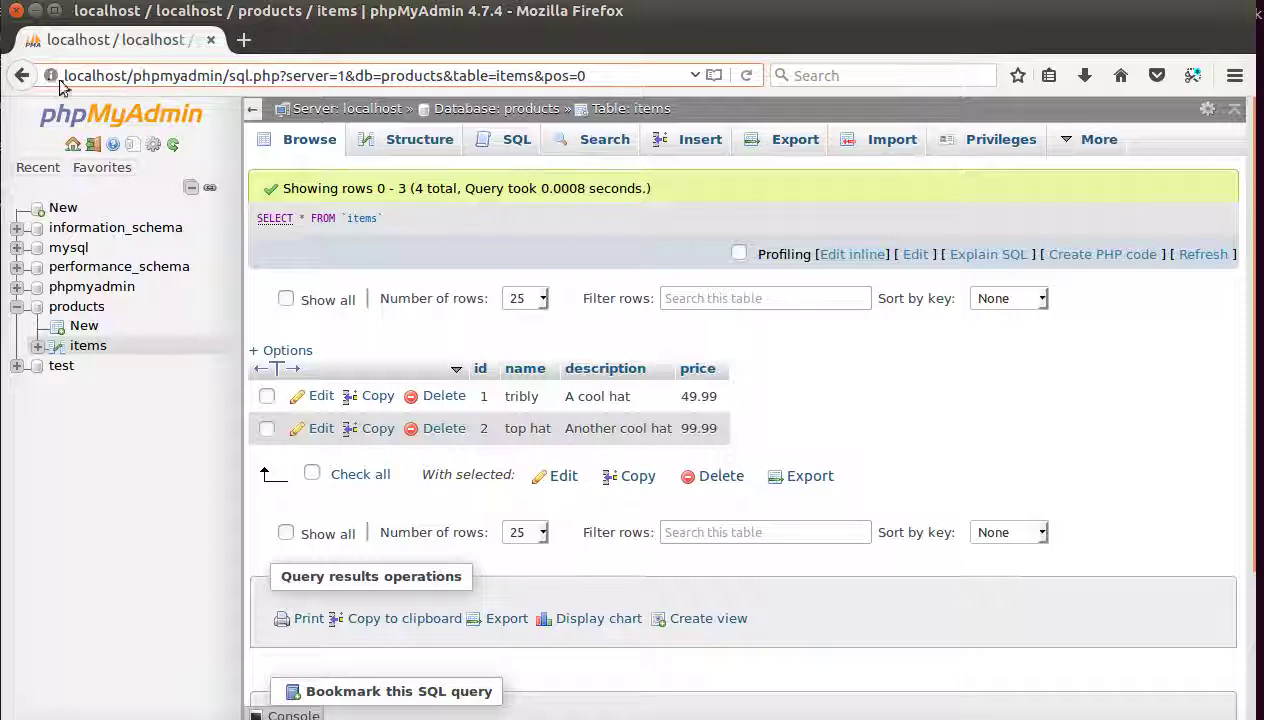
pyautogui.moveTo(65, 77); pyautogui.dragTo(124, 80)
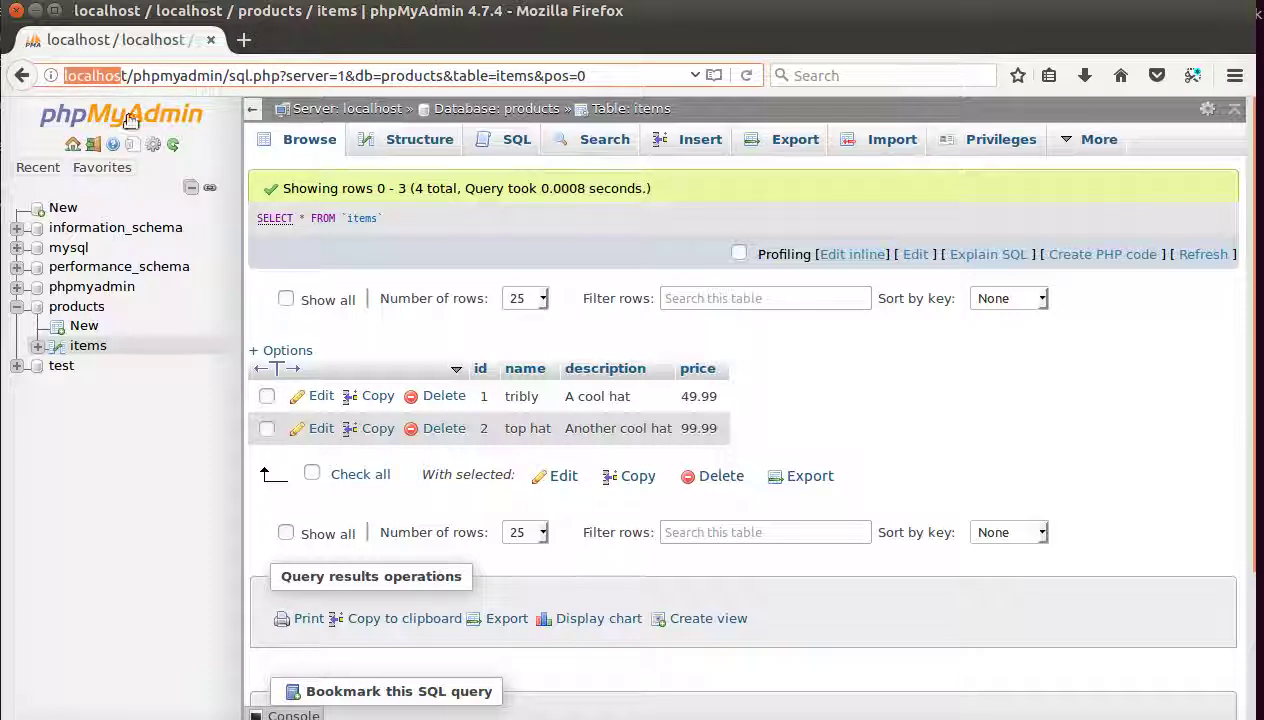